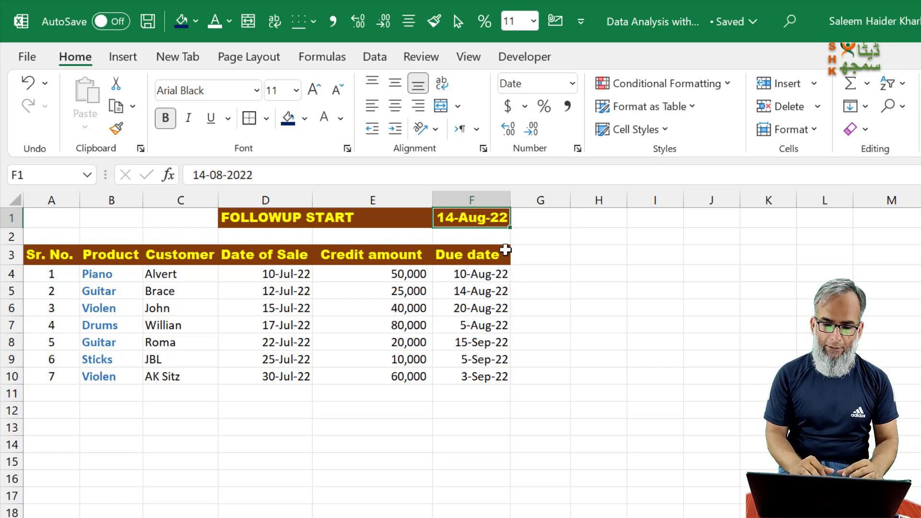
Start a new formula-based conditional formatting rule for the due dates in F4:F10.
{"action": "left_click", "coordinate": [468, 274]}
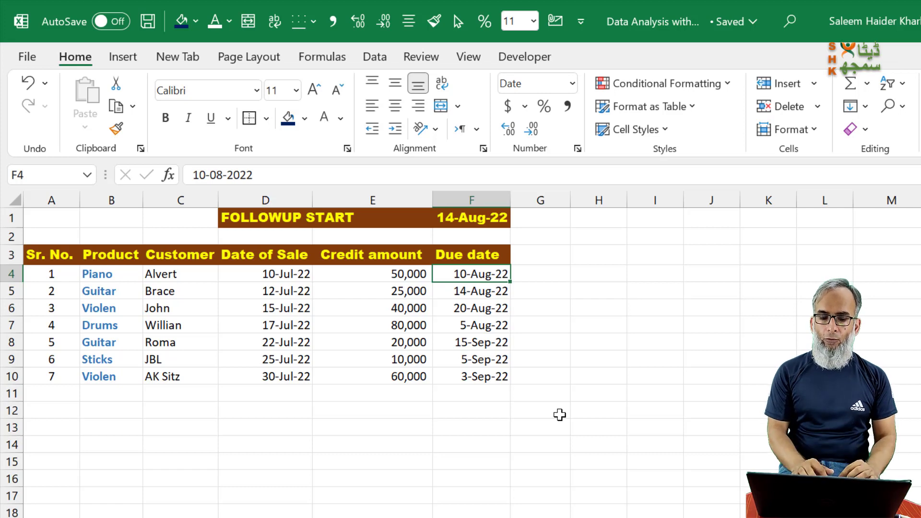
{"action": "left_click_drag", "start_coordinate": [469, 273], "coordinate": [477, 379]}
{"action": "left_click", "coordinate": [480, 275]}
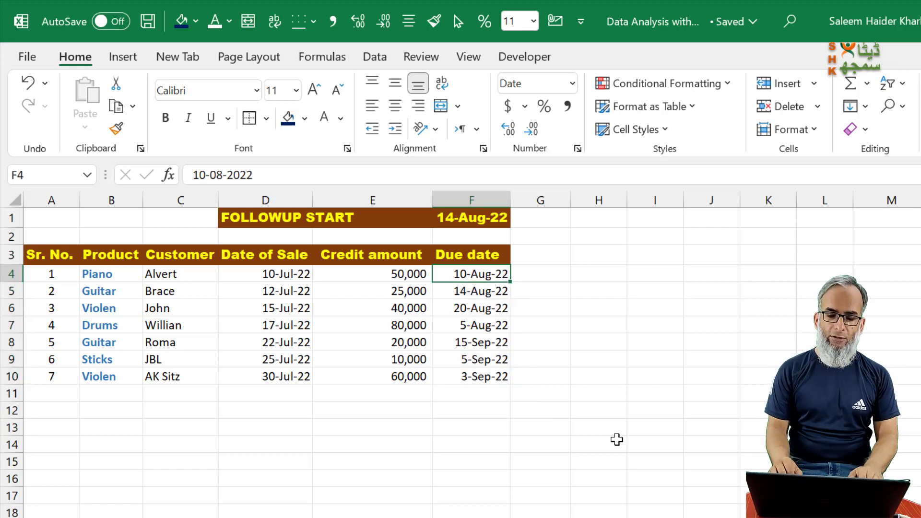
{"action": "key", "text": "ctrl+shift+Down"}
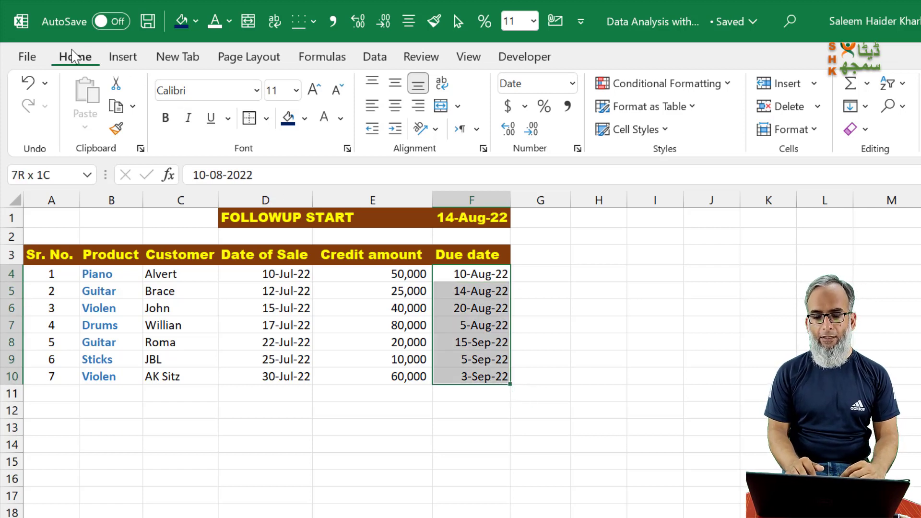
{"action": "left_click", "coordinate": [667, 89]}
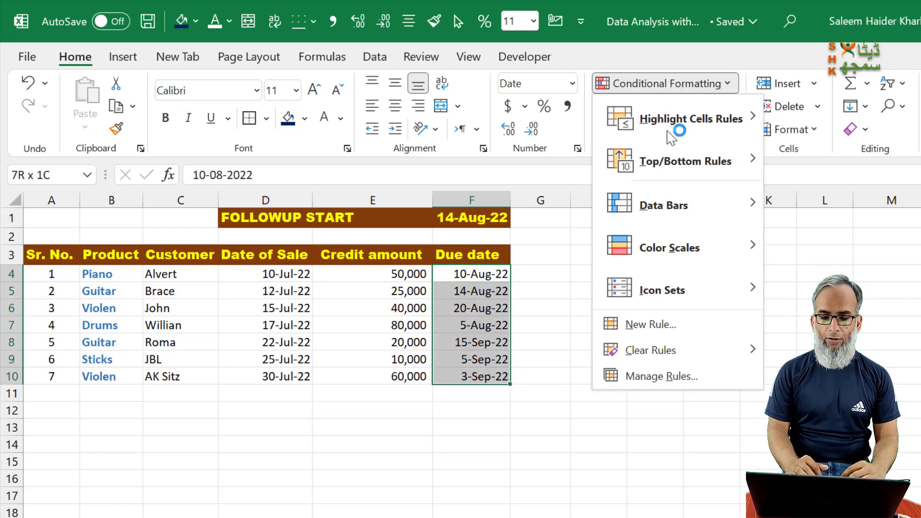
{"action": "left_click", "coordinate": [655, 326]}
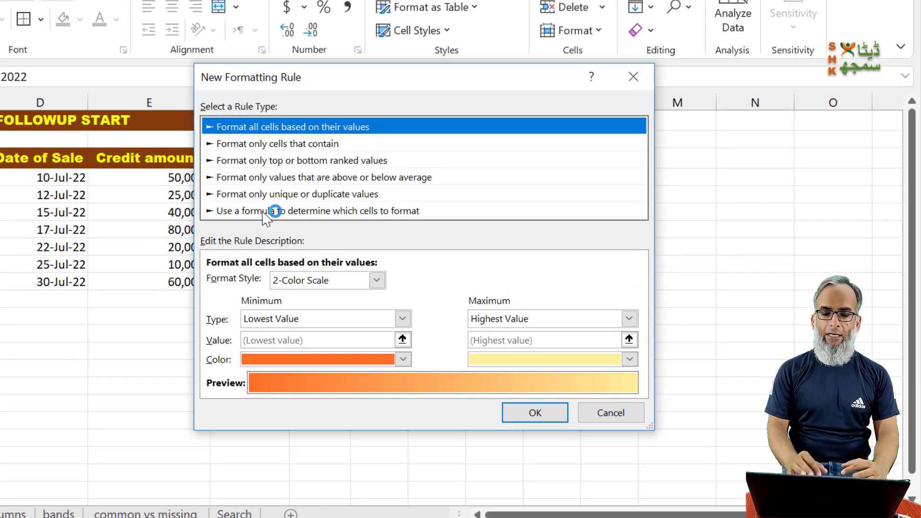
{"action": "left_click", "coordinate": [272, 211]}
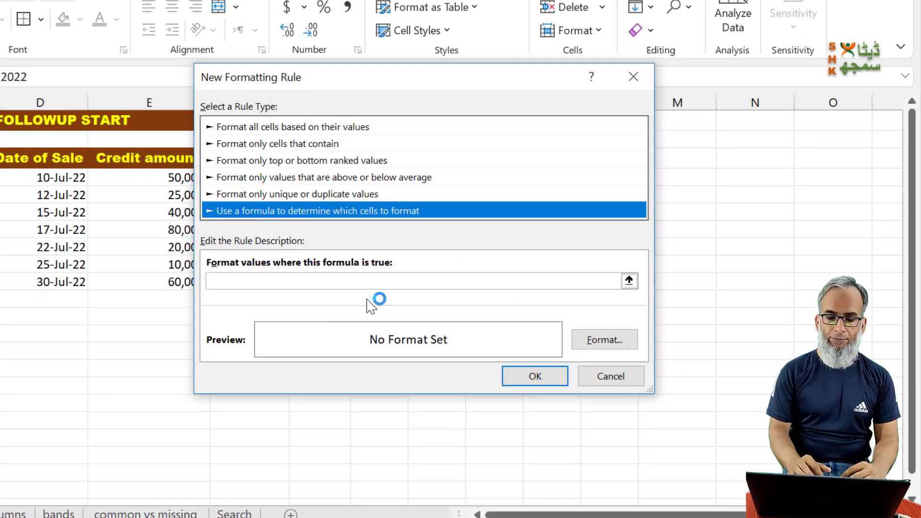
Enter =$F$1=$F$4 as the rule's formula, comparing the follow-up start date with the first due date.
{"action": "left_click", "coordinate": [258, 281]}
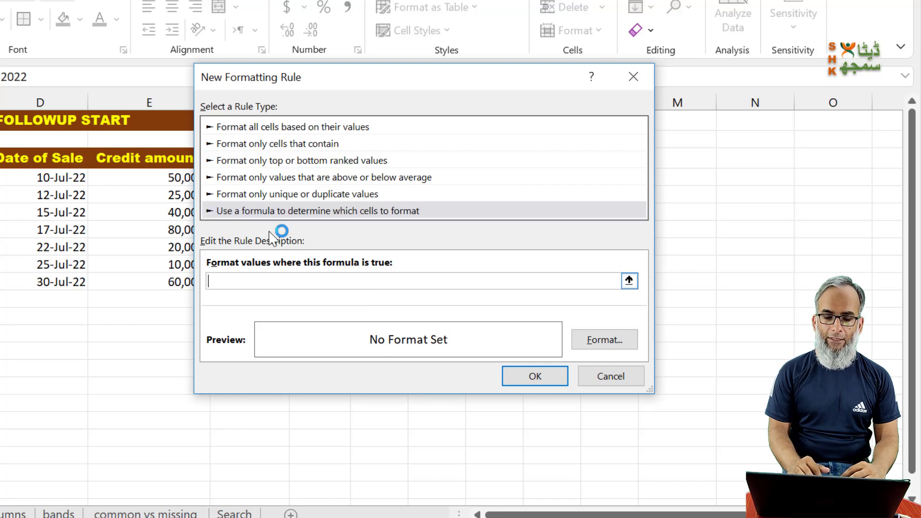
{"action": "left_click_drag", "start_coordinate": [364, 82], "coordinate": [519, 78]}
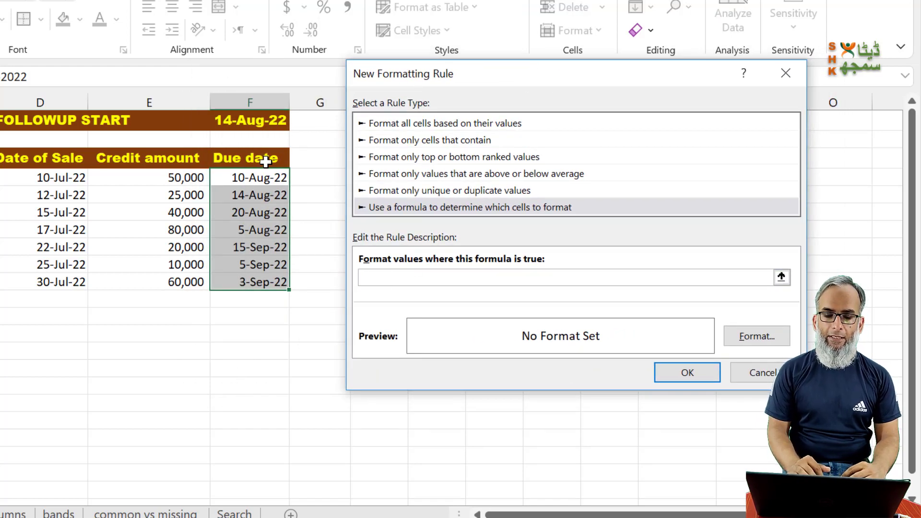
{"action": "left_click", "coordinate": [252, 124]}
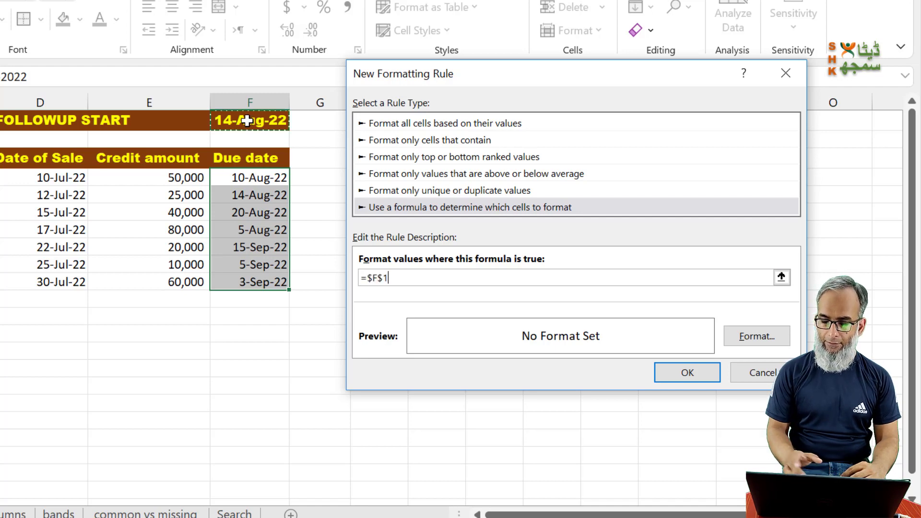
{"action": "type", "text": "="}
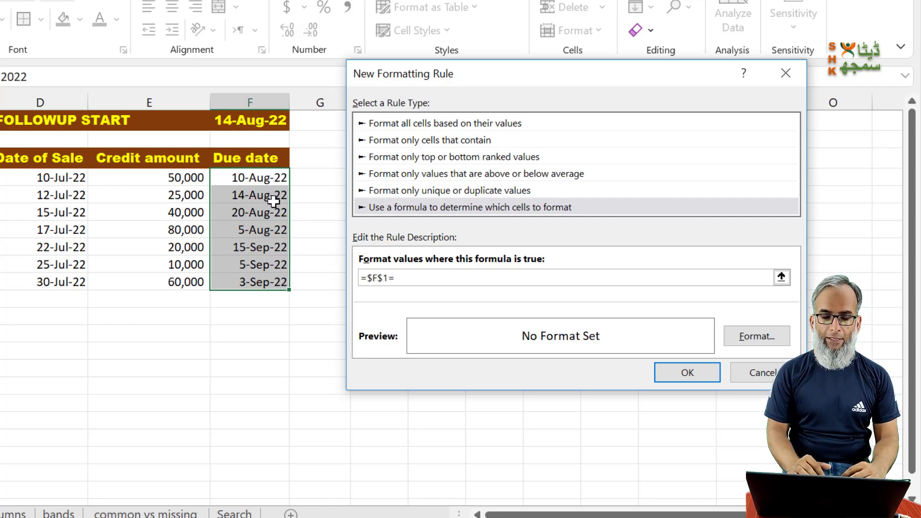
{"action": "left_click", "coordinate": [258, 176]}
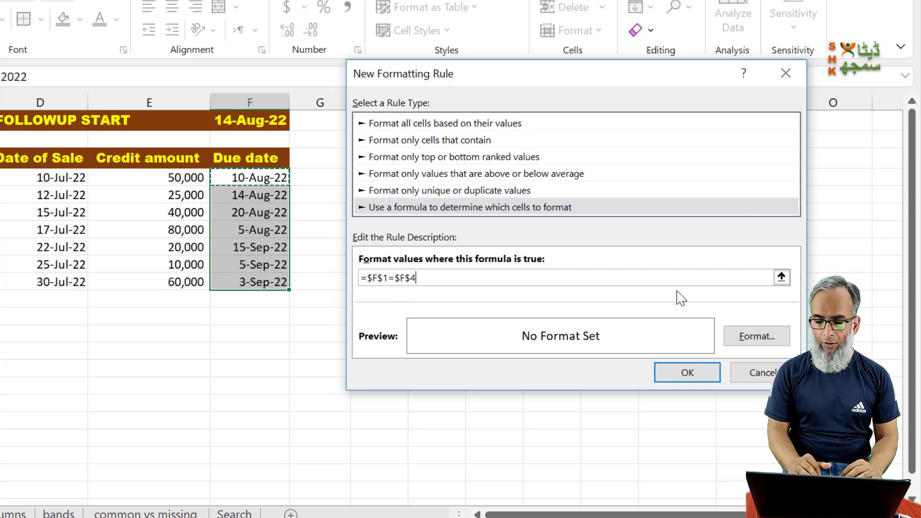
Give the rule a light green fill and apply it to the due dates.
{"action": "left_click", "coordinate": [748, 338]}
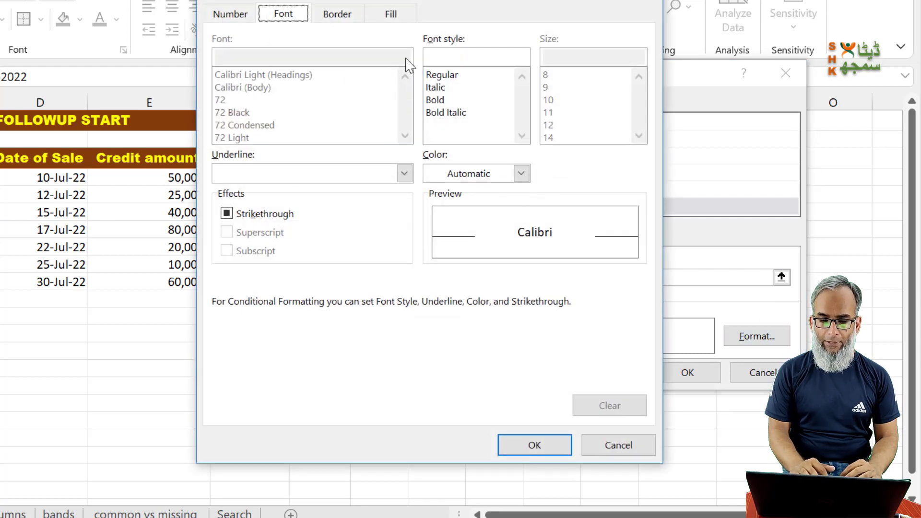
{"action": "left_click", "coordinate": [390, 15]}
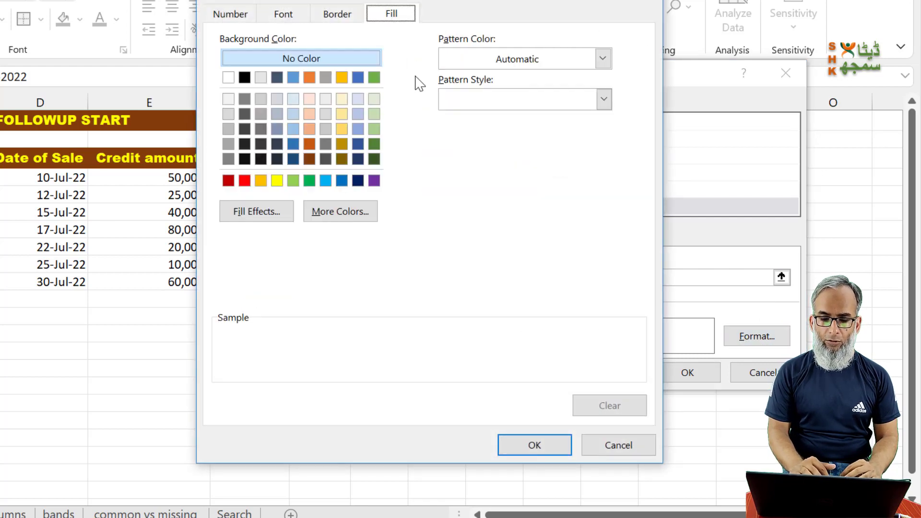
{"action": "left_click", "coordinate": [374, 129]}
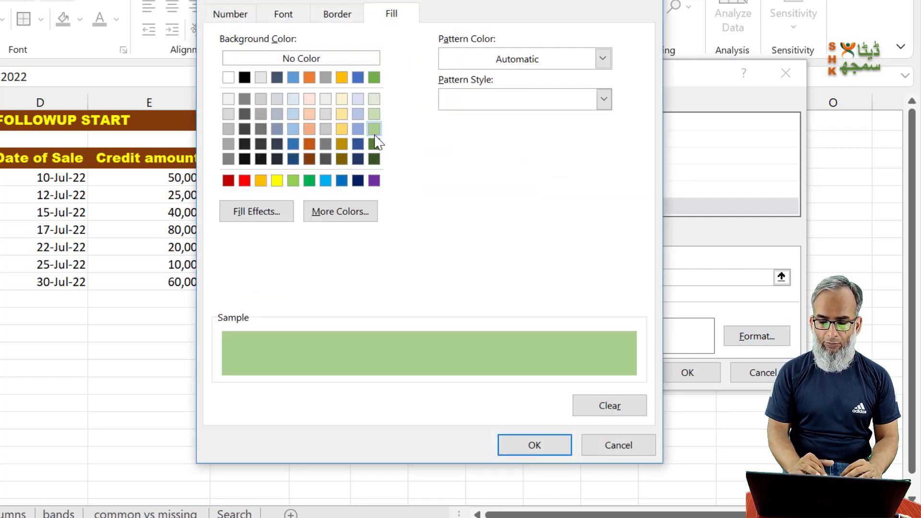
{"action": "left_click", "coordinate": [528, 448]}
{"action": "left_click", "coordinate": [688, 373]}
{"action": "left_click", "coordinate": [295, 191]}
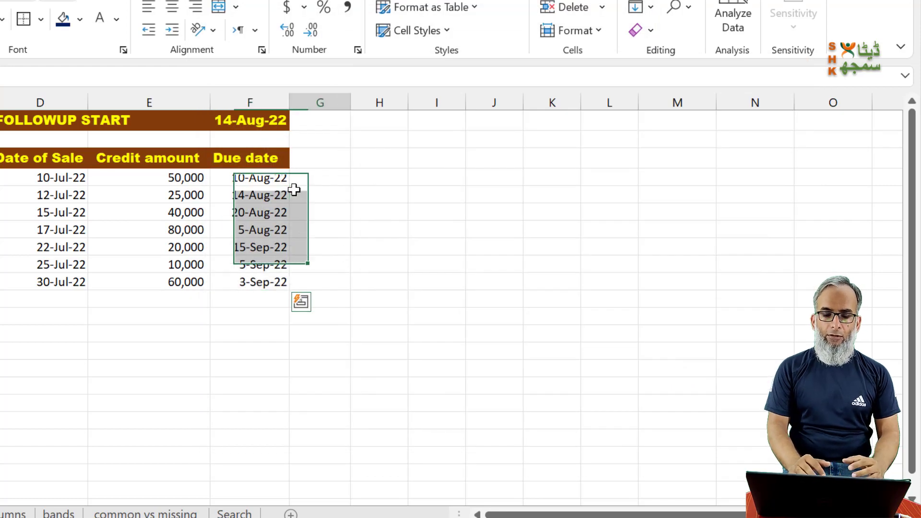
{"action": "left_click", "coordinate": [264, 199]}
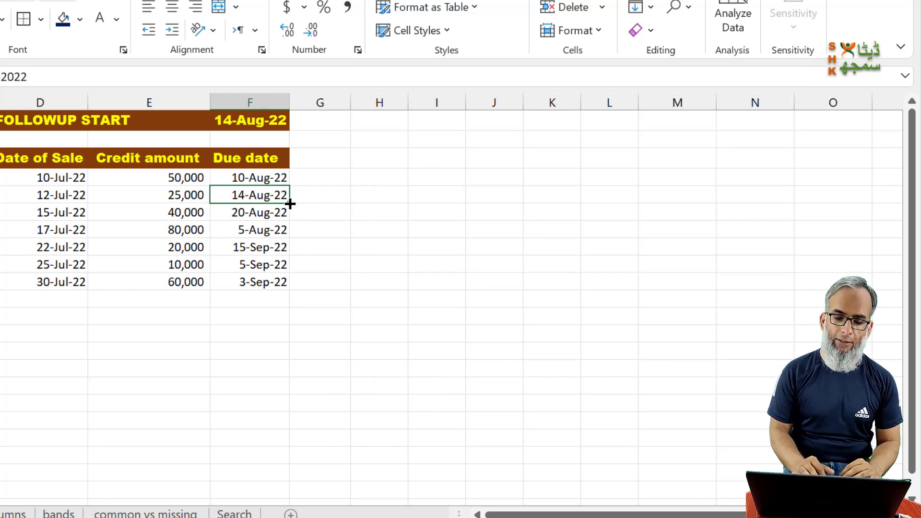
Enter the test formula =F1=F4 in H4 to compare the follow-up start date with the first due date.
{"action": "left_click", "coordinate": [356, 176]}
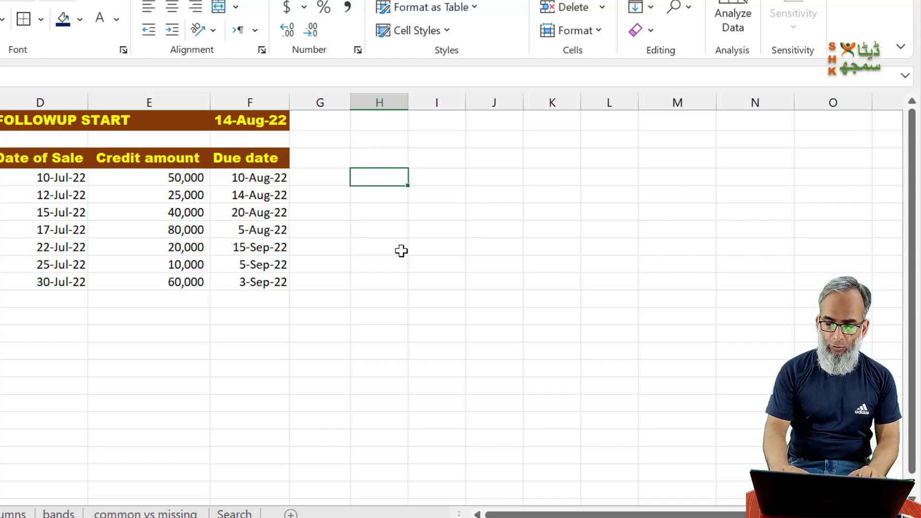
{"action": "type", "text": "="}
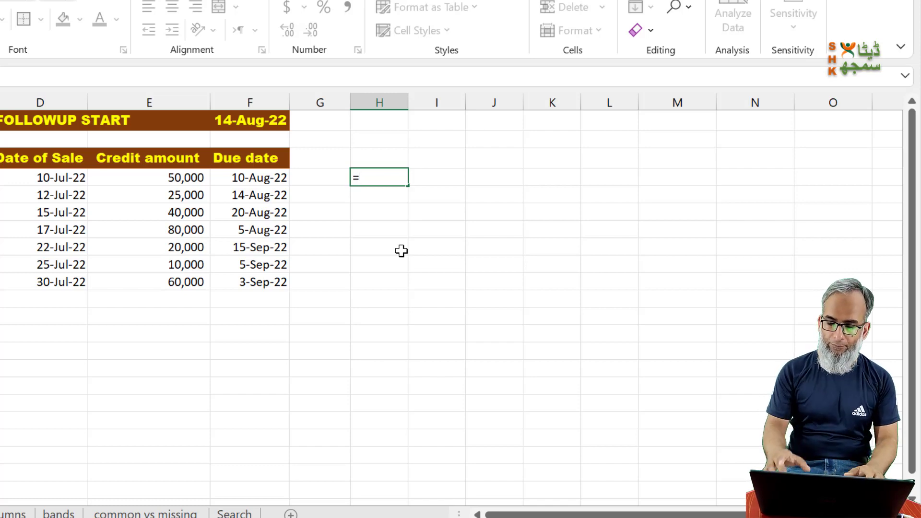
{"action": "left_click", "coordinate": [260, 120]}
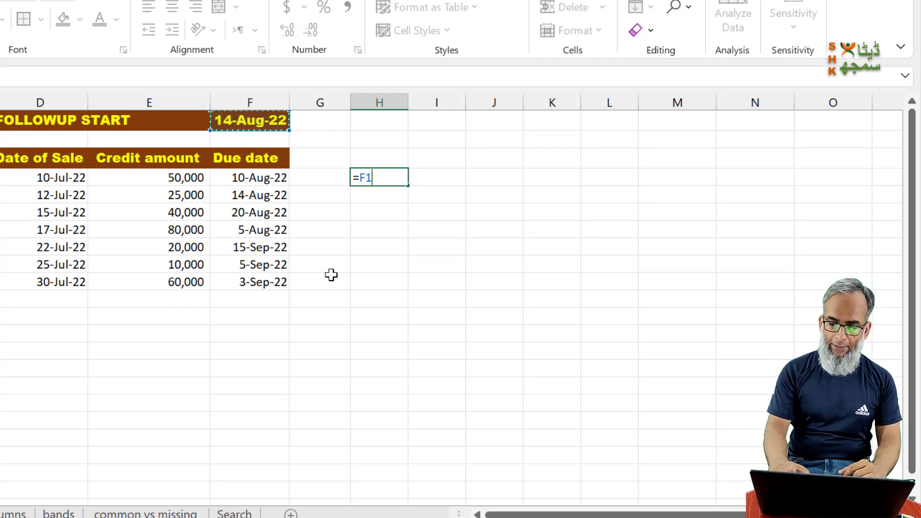
{"action": "type", "text": "="}
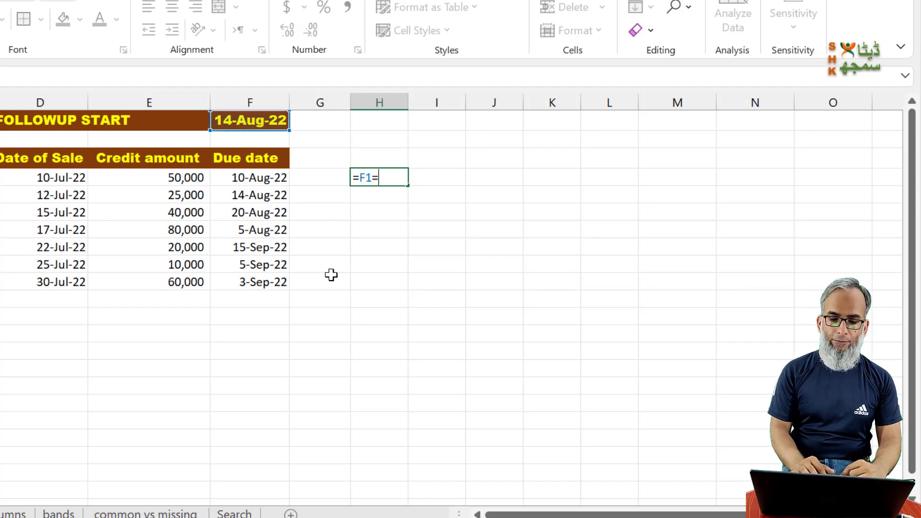
{"action": "left_click", "coordinate": [249, 178]}
{"action": "key", "text": "Return"}
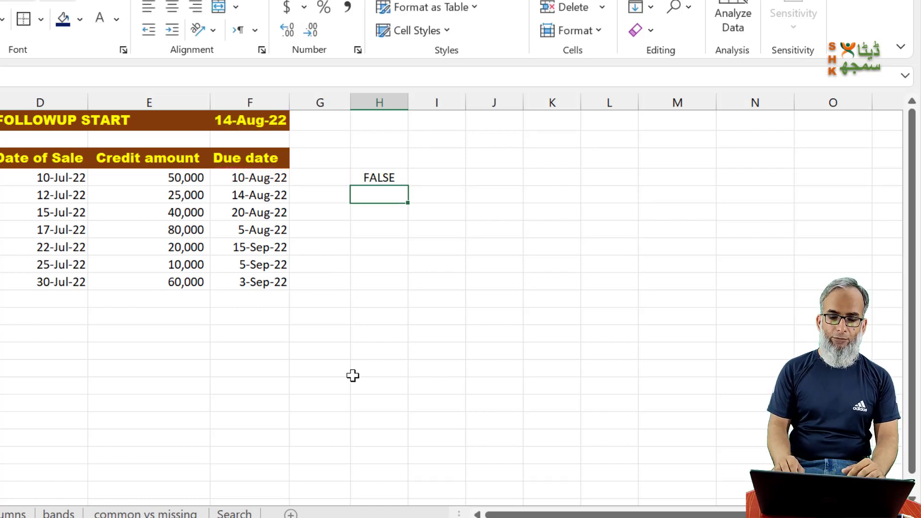
Copy the H4 test formula down through H7 and inspect the cell references in H5.
{"action": "key", "text": "Up"}
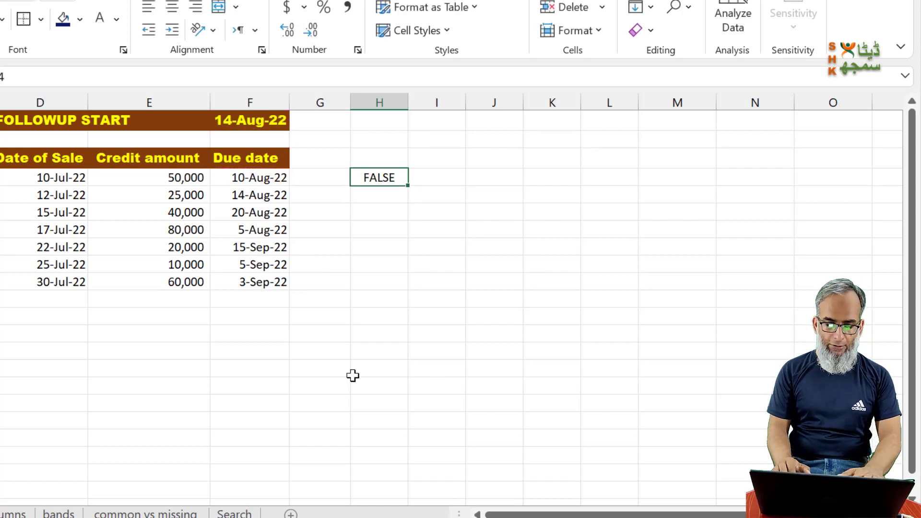
{"action": "key", "text": "shift+Down"}
{"action": "key", "text": "shift+Down"}
{"action": "key", "text": "shift+Down"}
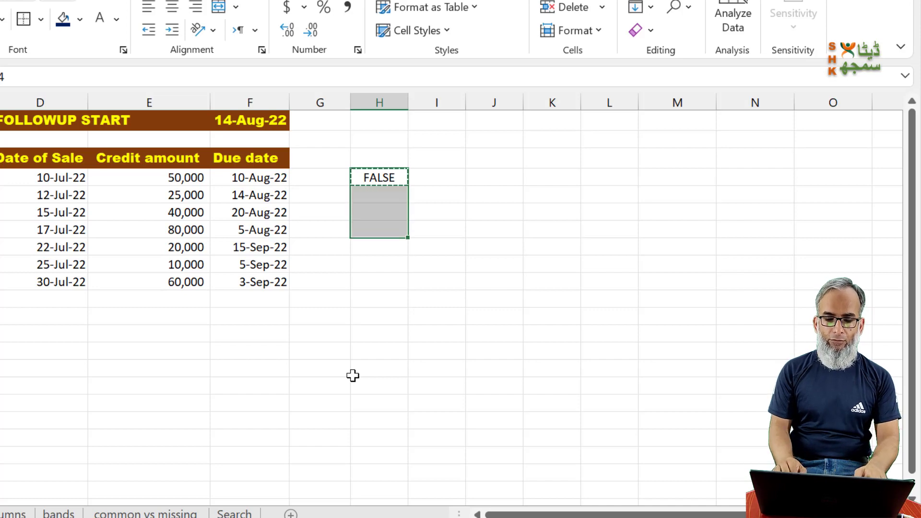
{"action": "key", "text": "ctrl+d"}
{"action": "key", "text": "Down"}
{"action": "key", "text": "F2"}
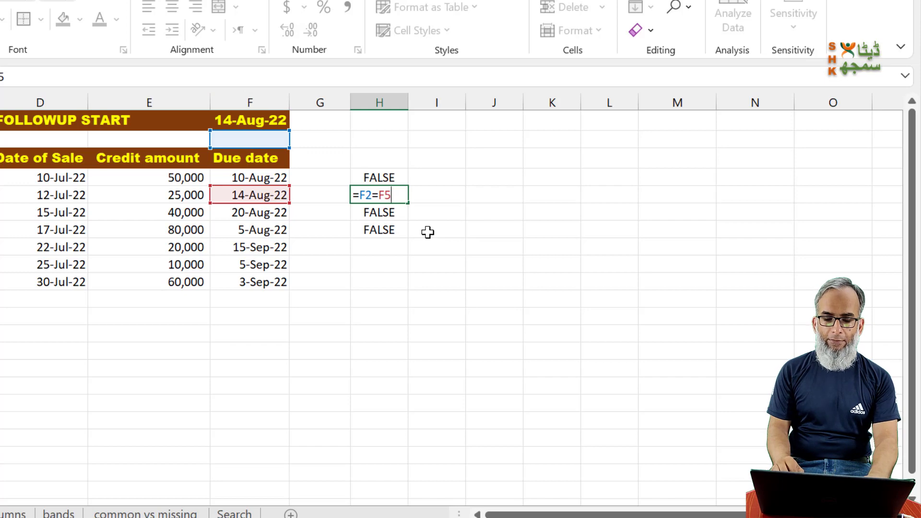
Make the F1 reference absolute in H4 so the formula reads =$F$1=F4.
{"action": "key", "text": "Up"}
{"action": "key", "text": "F2"}
{"action": "key", "text": "Left"}
{"action": "key", "text": "Left"}
{"action": "key", "text": "Left"}
{"action": "key", "text": "Left"}
{"action": "key", "text": "F4"}
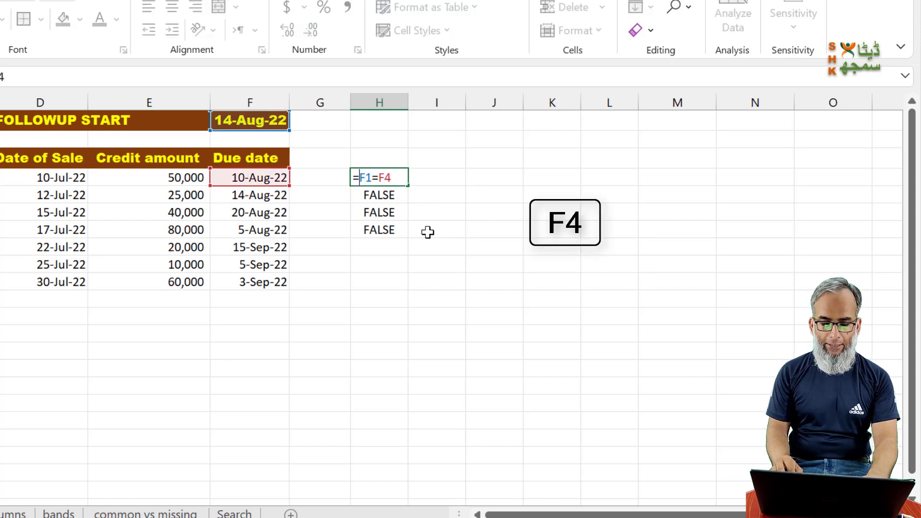
{"action": "key", "text": "F4"}
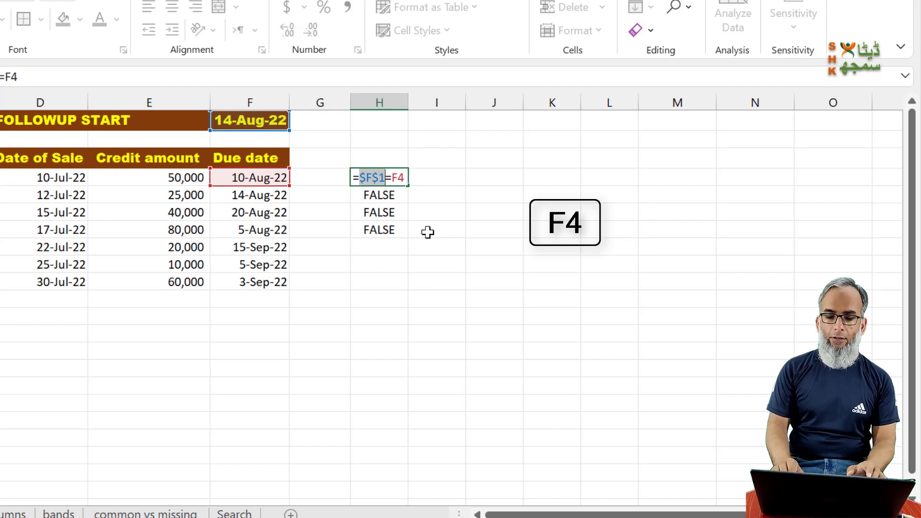
{"action": "key", "text": "Return"}
Copy the corrected formula from H4 down through H10 and check the references in H5.
{"action": "key", "text": "Up"}
{"action": "key", "text": "ctrl+c"}
{"action": "key", "text": "shift+Down"}
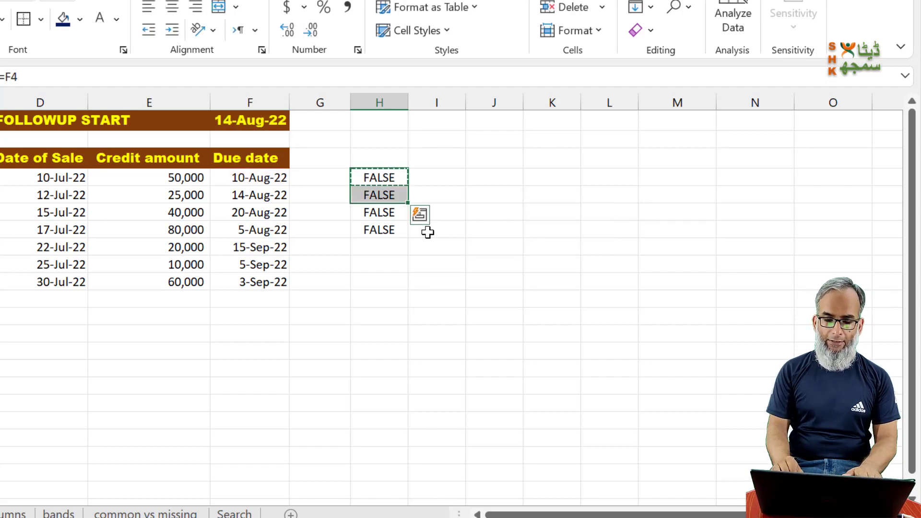
{"action": "key", "text": "shift+Down"}
{"action": "key", "text": "shift+Down"}
{"action": "key", "text": "shift+Down"}
{"action": "key", "text": "shift+Down"}
{"action": "key", "text": "shift+Down"}
{"action": "key", "text": "Return"}
{"action": "key", "text": "Down"}
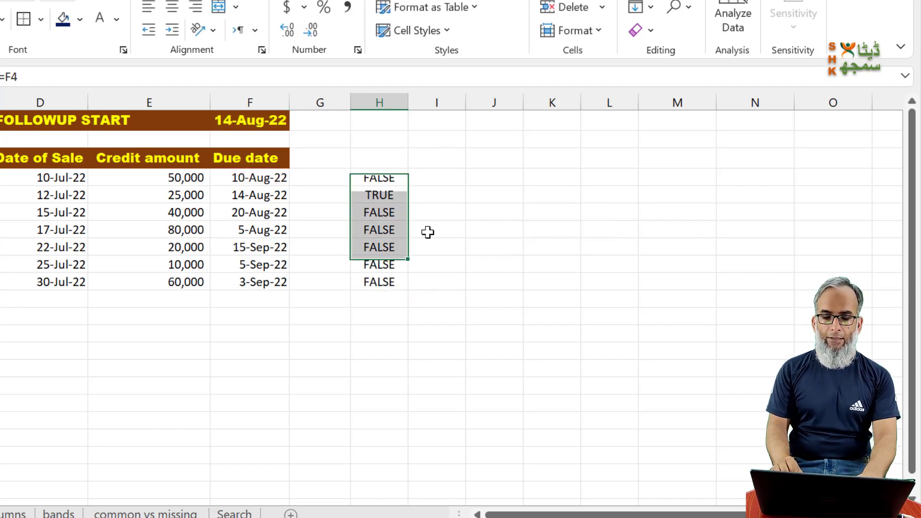
{"action": "key", "text": "F2"}
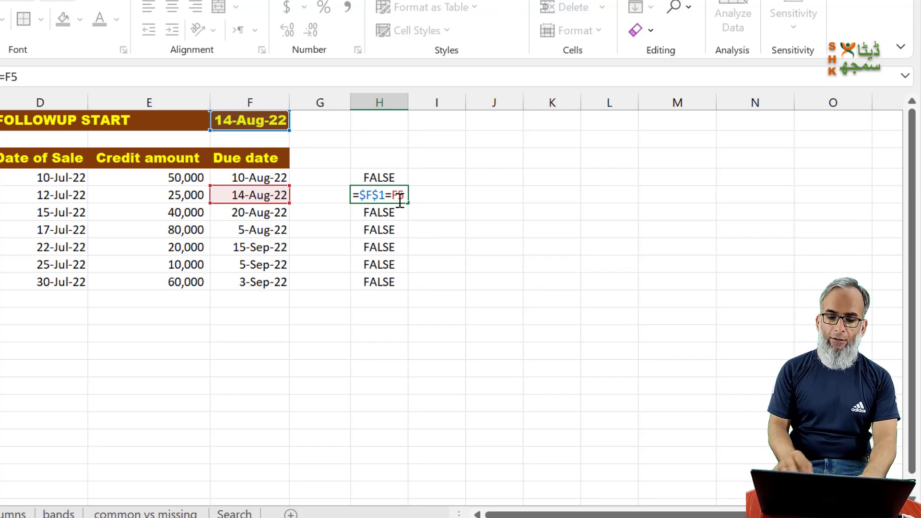
{"action": "key", "text": "ctrl+Return"}
{"action": "key", "text": "Down"}
{"action": "key", "text": "Up"}
{"action": "key", "text": "Left"}
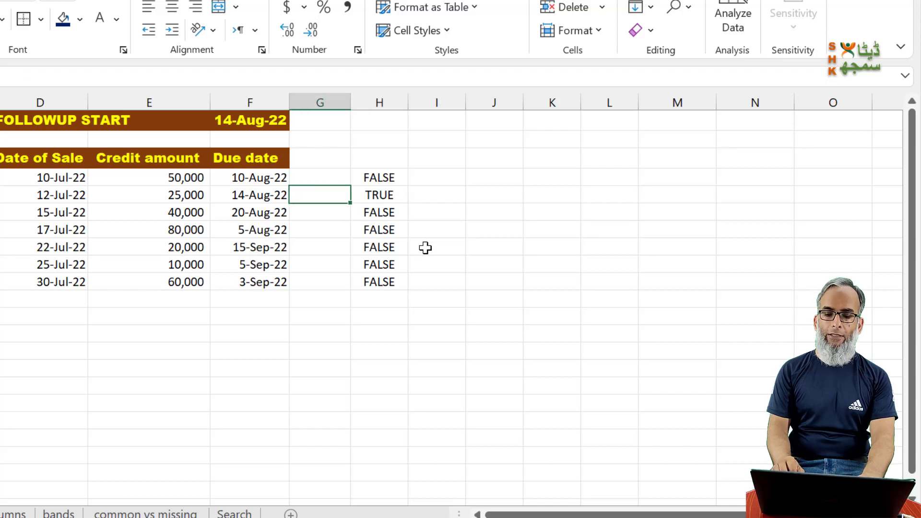
Copy the full formula text =$F$1=F4 from cell H4.
{"action": "key", "text": "Right"}
{"action": "key", "text": "Up"}
{"action": "key", "text": "F2"}
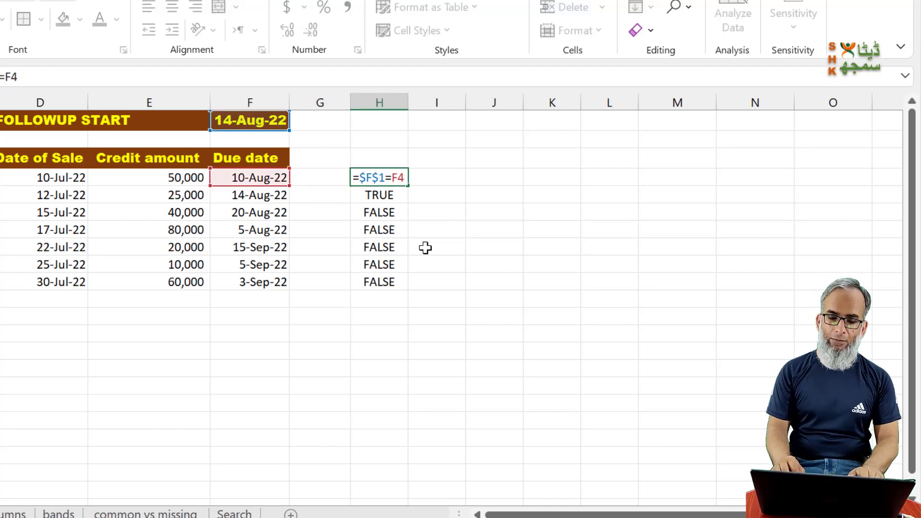
{"action": "key", "text": "shift+Left"}
{"action": "key", "text": "shift+Left"}
{"action": "key", "text": "shift+Left"}
{"action": "key", "text": "shift+Left"}
{"action": "key", "text": "shift+Left"}
{"action": "key", "text": "shift+Left"}
{"action": "key", "text": "shift+Left"}
{"action": "key", "text": "shift+Left"}
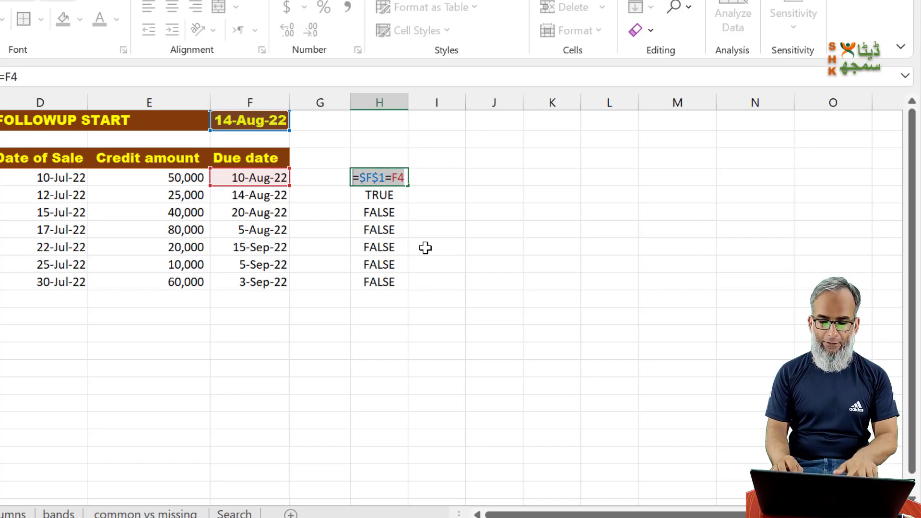
{"action": "key", "text": "Return"}
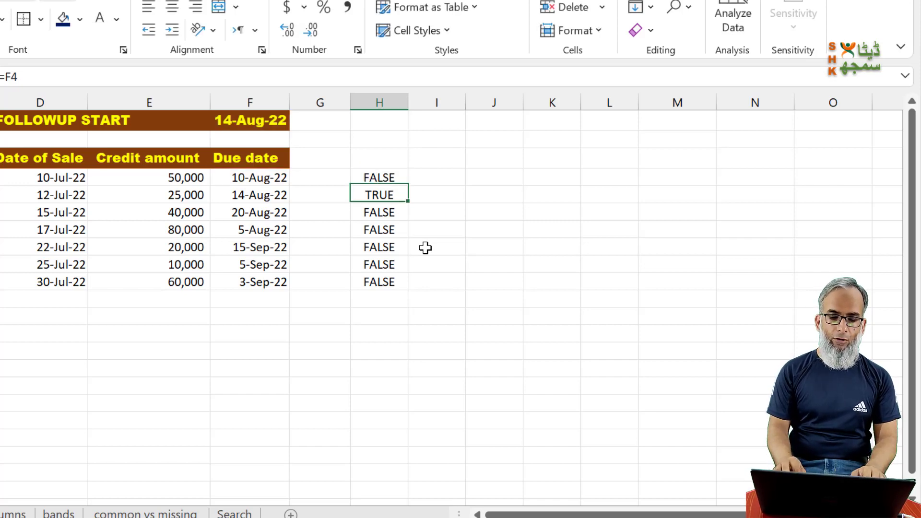
Edit the conditional formatting rule on due dates F4:F10 so its formula is the copied =$F$1=F4, and apply it.
{"action": "key", "text": "Up"}
{"action": "key", "text": "Left"}
{"action": "key", "text": "Left"}
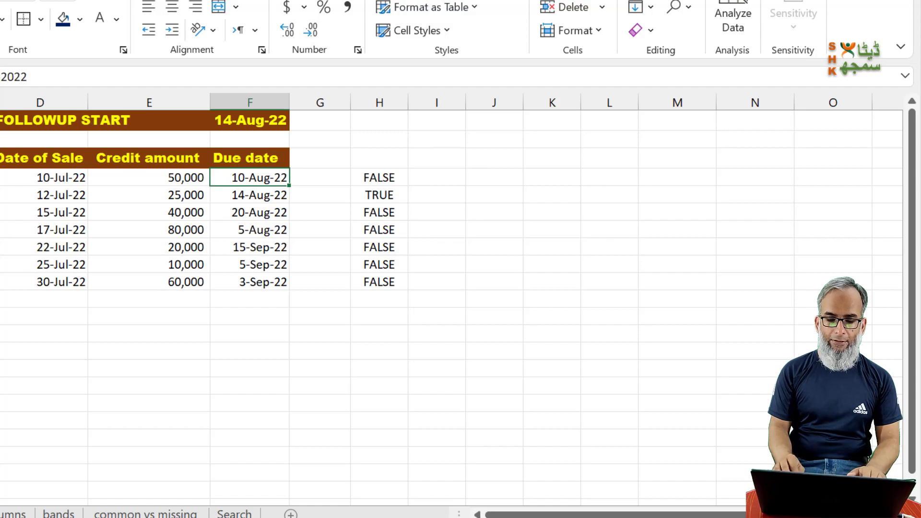
{"action": "key", "text": "ctrl+shift+Down"}
{"action": "left_click", "coordinate": [429, 0]}
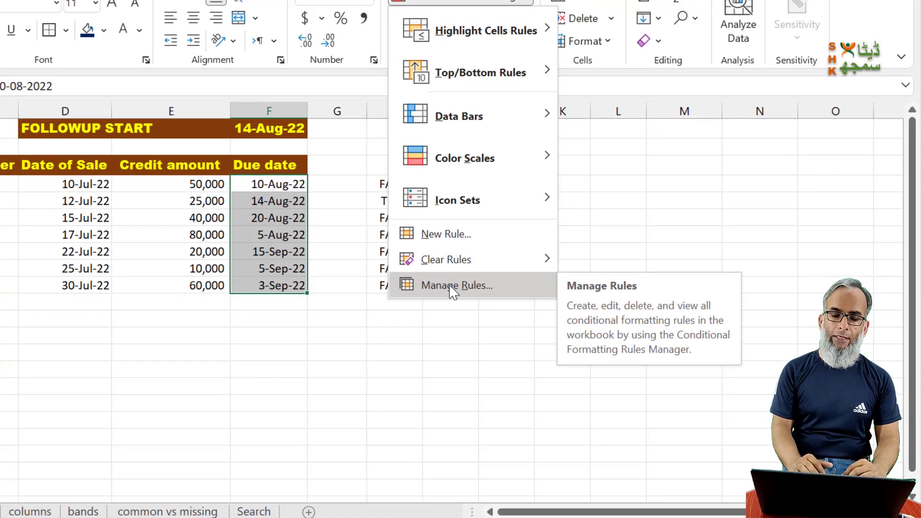
{"action": "left_click", "coordinate": [454, 287]}
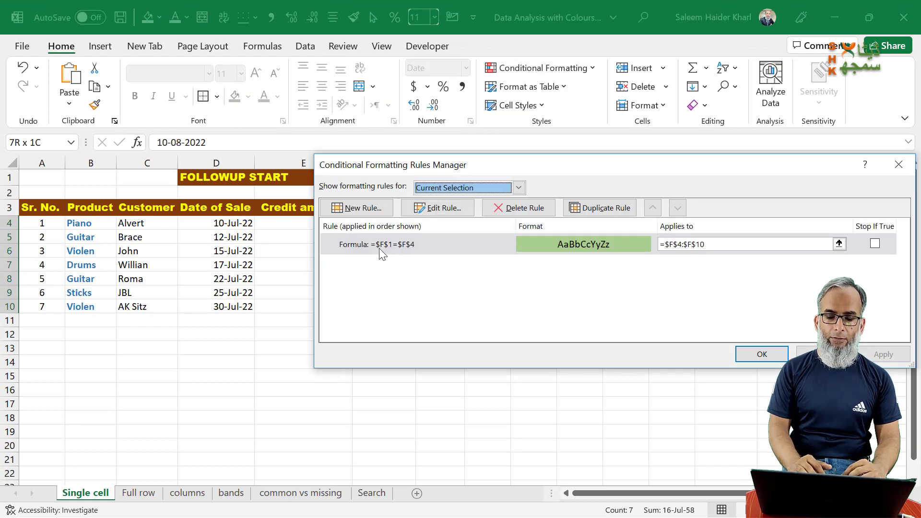
{"action": "double_click", "coordinate": [379, 245]}
{"action": "left_click_drag", "start_coordinate": [489, 303], "coordinate": [424, 307]}
{"action": "key", "text": "ctrl+v"}
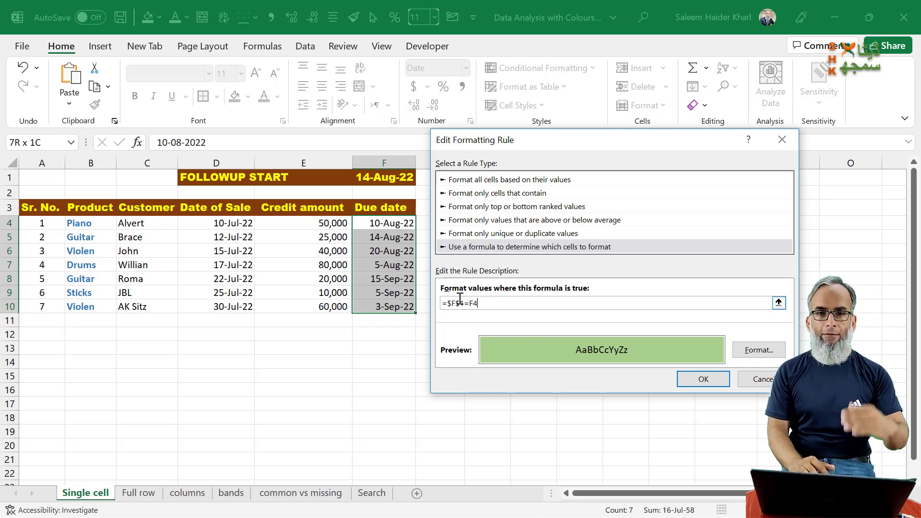
{"action": "left_click", "coordinate": [712, 381]}
{"action": "left_click", "coordinate": [760, 354]}
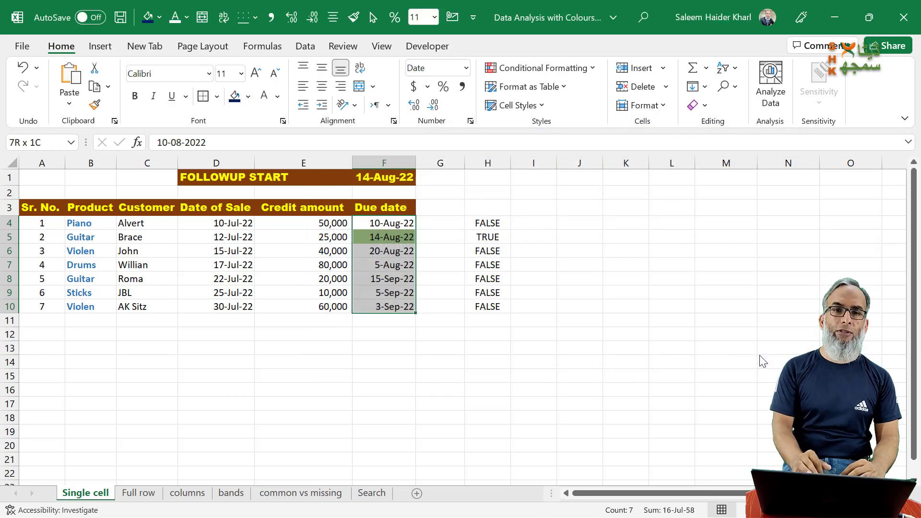
{"action": "left_click", "coordinate": [388, 248]}
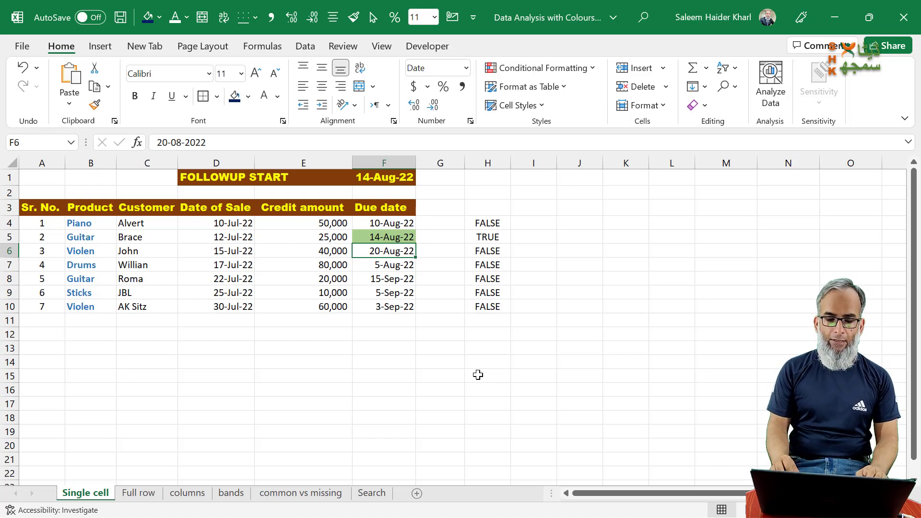
Open the Full row sheet and compare its due date column with the Single cell sheet's layout.
{"action": "key", "text": "ctrl+Page_Down"}
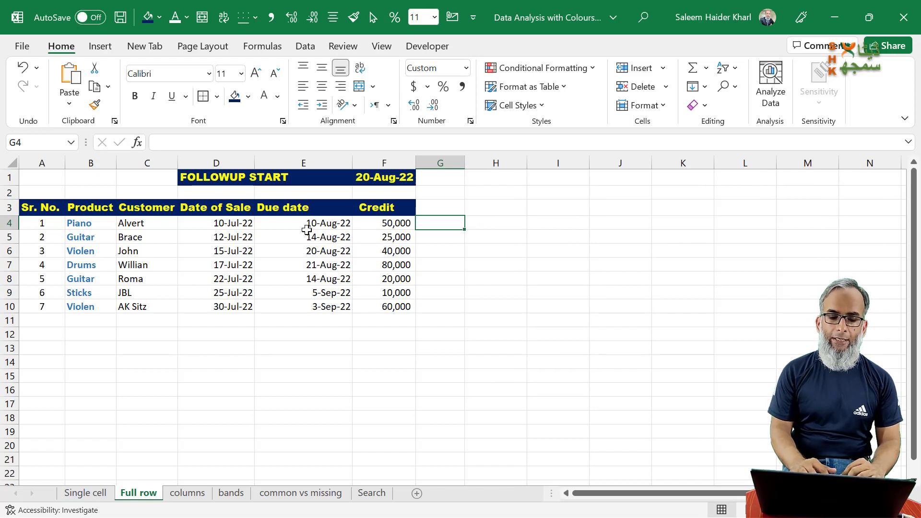
{"action": "left_click", "coordinate": [239, 239]}
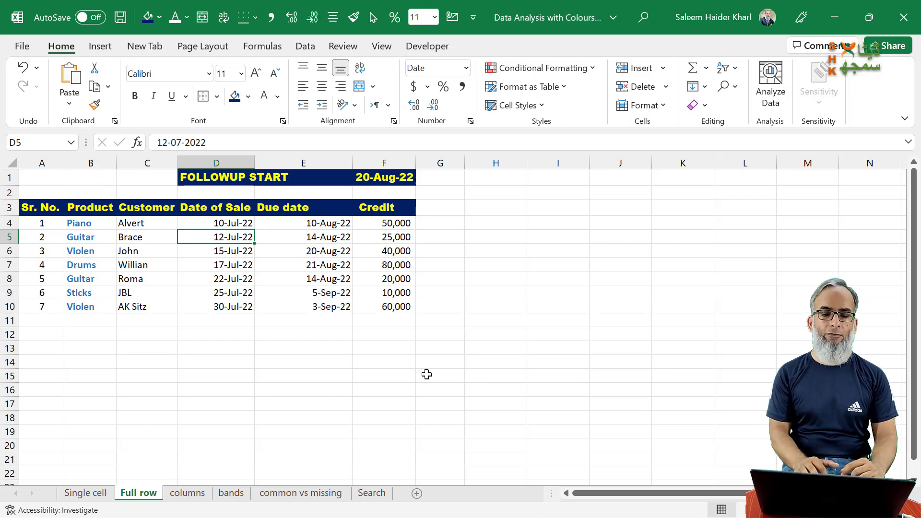
{"action": "left_click", "coordinate": [340, 240]}
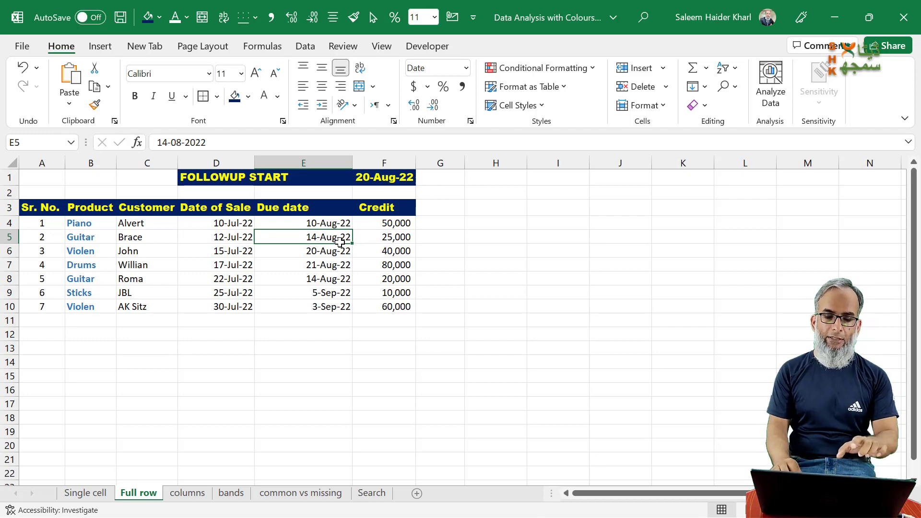
{"action": "key", "text": "ctrl+Page_Up"}
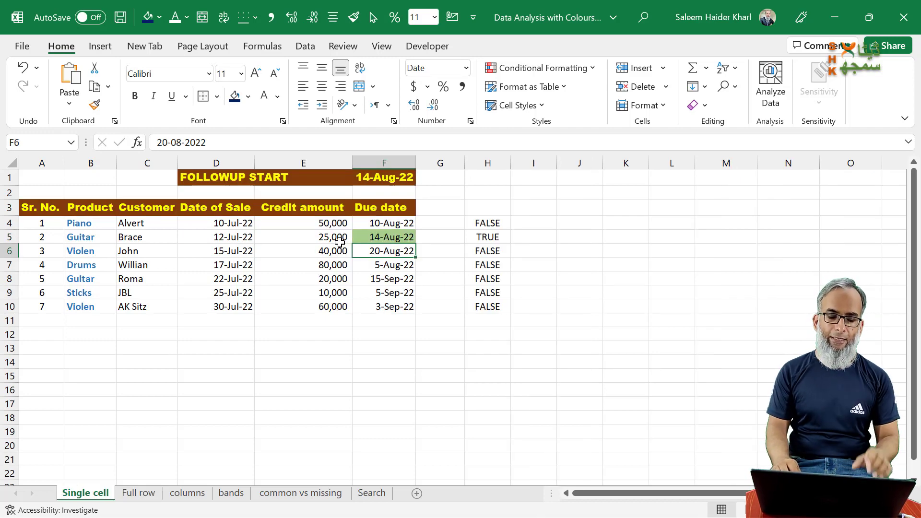
{"action": "key", "text": "ctrl+Page_Down"}
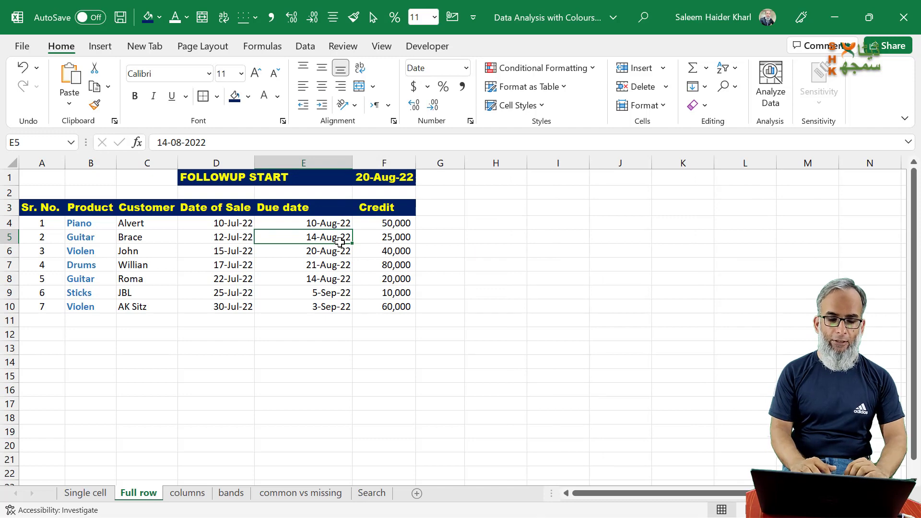
Copy the header row A3:F3 on the Full row sheet to a test grid starting at H3.
{"action": "left_click", "coordinate": [182, 207]}
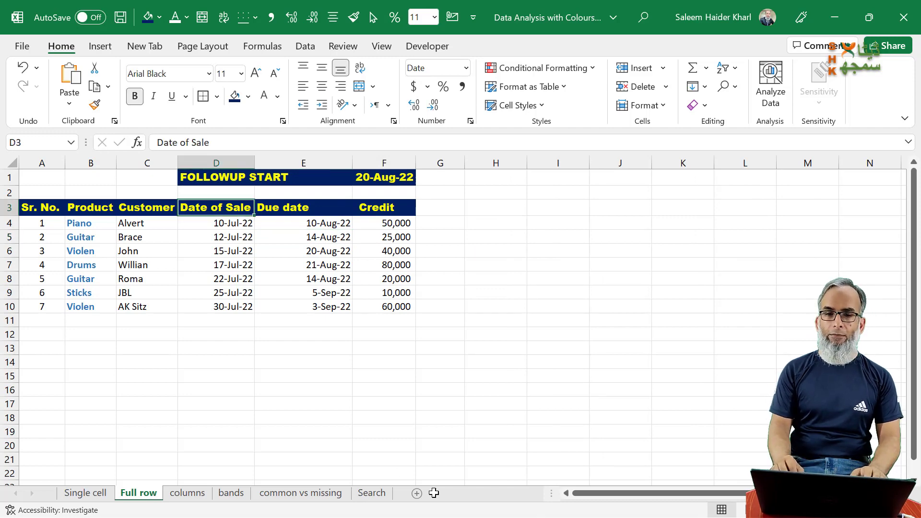
{"action": "key", "text": "Home"}
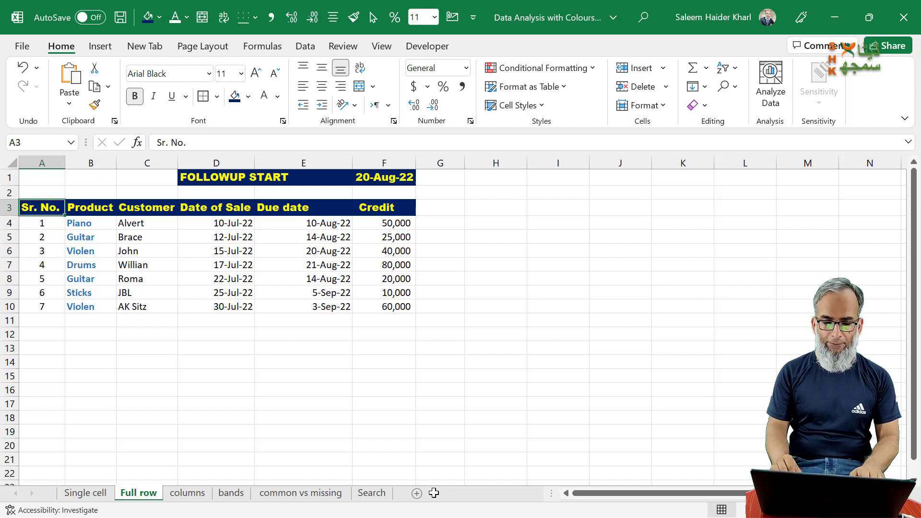
{"action": "key", "text": "ctrl+shift+Right"}
{"action": "key", "text": "ctrl+c"}
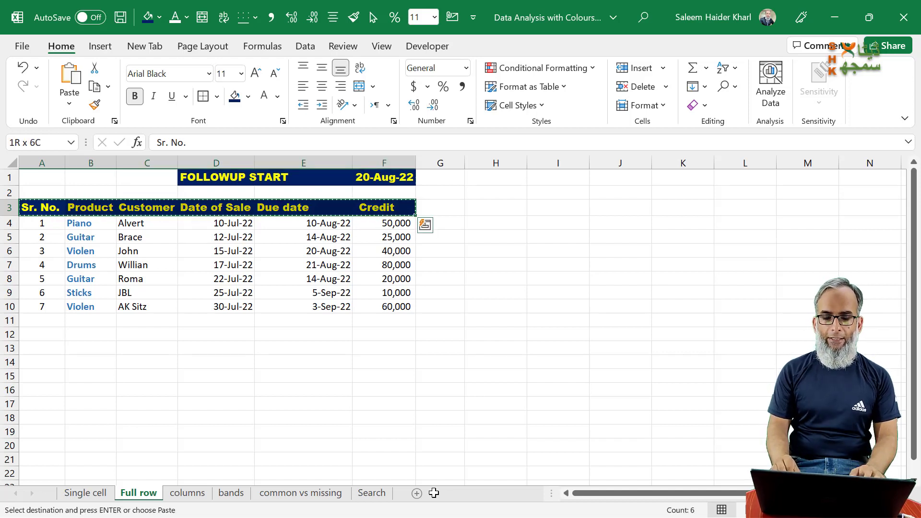
{"action": "key", "text": "Right"}
{"action": "key", "text": "Right"}
{"action": "key", "text": "Right"}
{"action": "key", "text": "Right"}
{"action": "key", "text": "Right"}
{"action": "key", "text": "Right"}
{"action": "key", "text": "Right"}
{"action": "key", "text": "Return"}
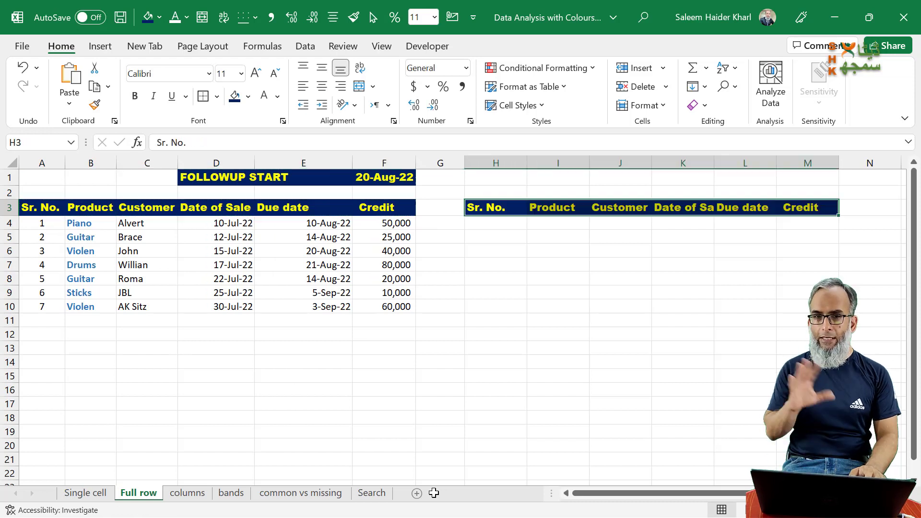
Enter the formula =$F$1=$E4 in L4 under Due date, fixing F1 fully and only the column of E4.
{"action": "key", "text": "Down"}
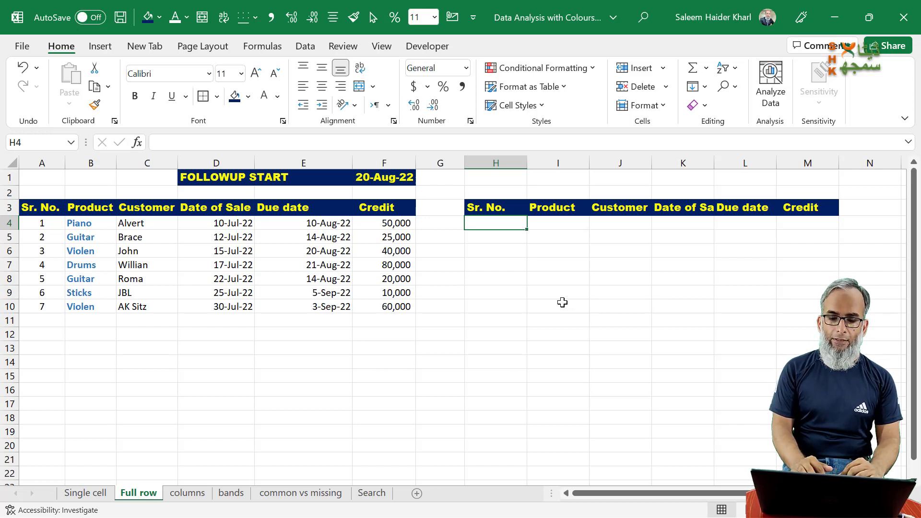
{"action": "left_click", "coordinate": [504, 237]}
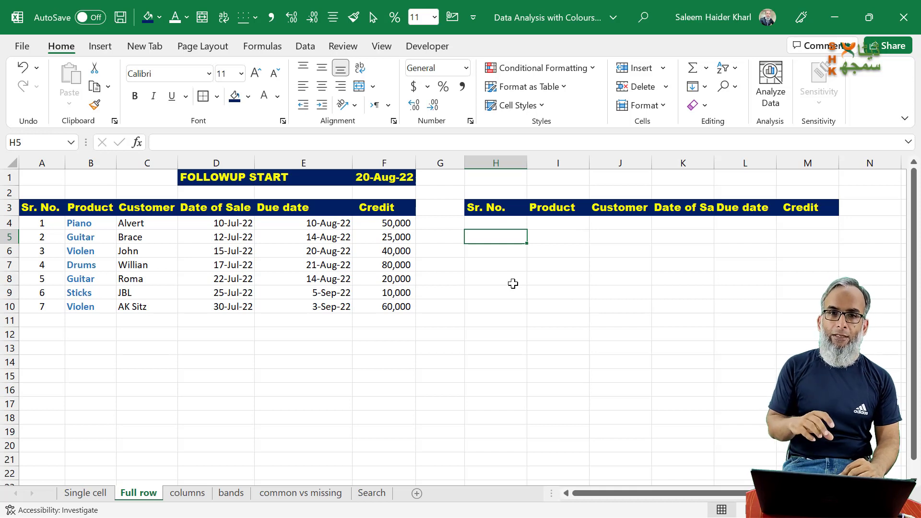
{"action": "left_click", "coordinate": [82, 253]}
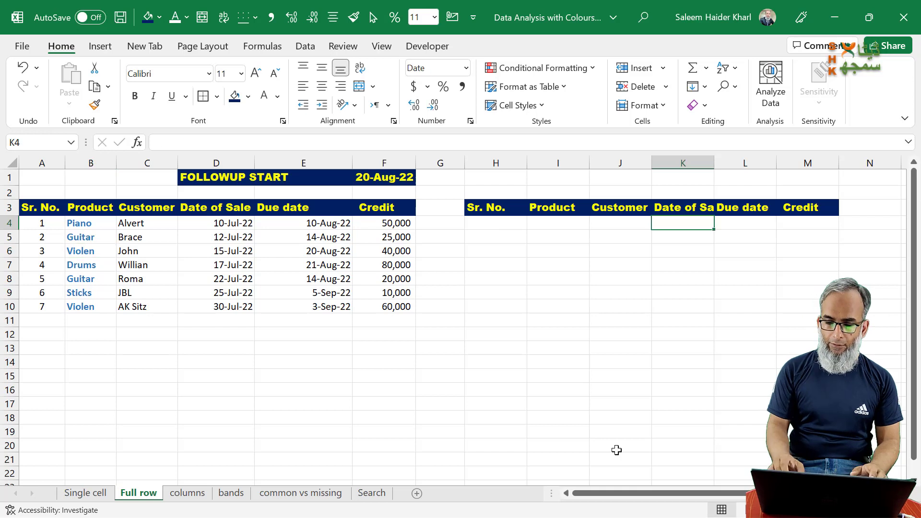
{"action": "key", "text": "Right"}
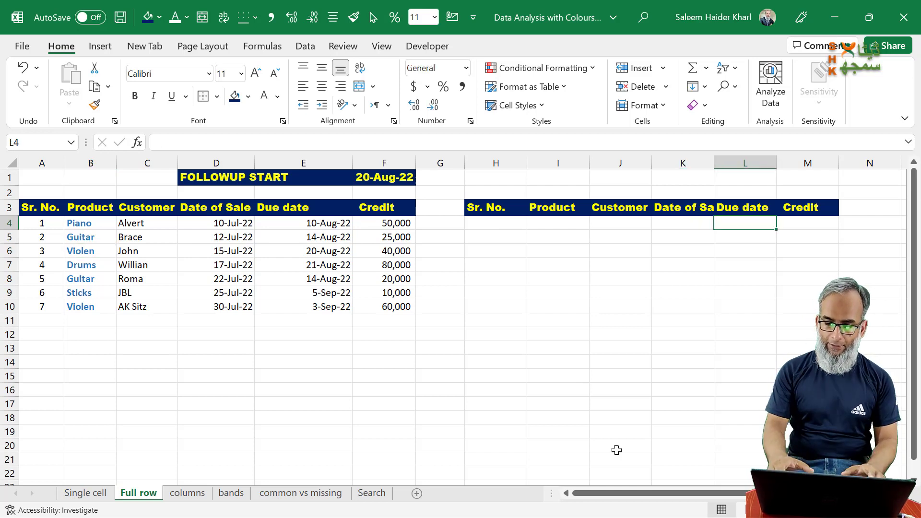
{"action": "type", "text": "="}
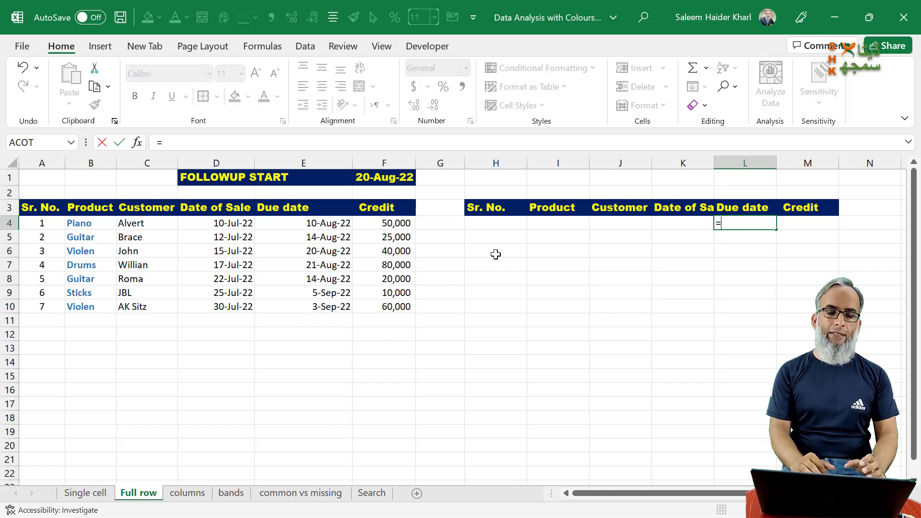
{"action": "left_click", "coordinate": [382, 178]}
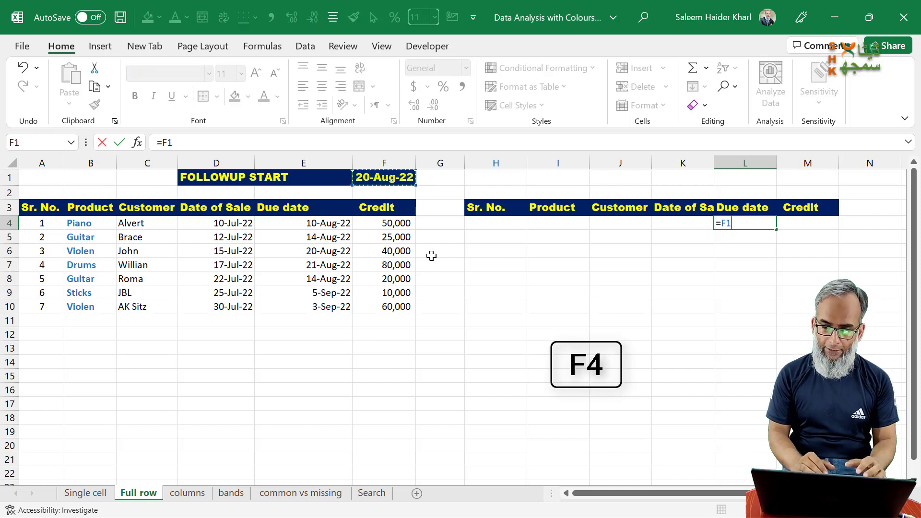
{"action": "key", "text": "F4"}
{"action": "type", "text": "="}
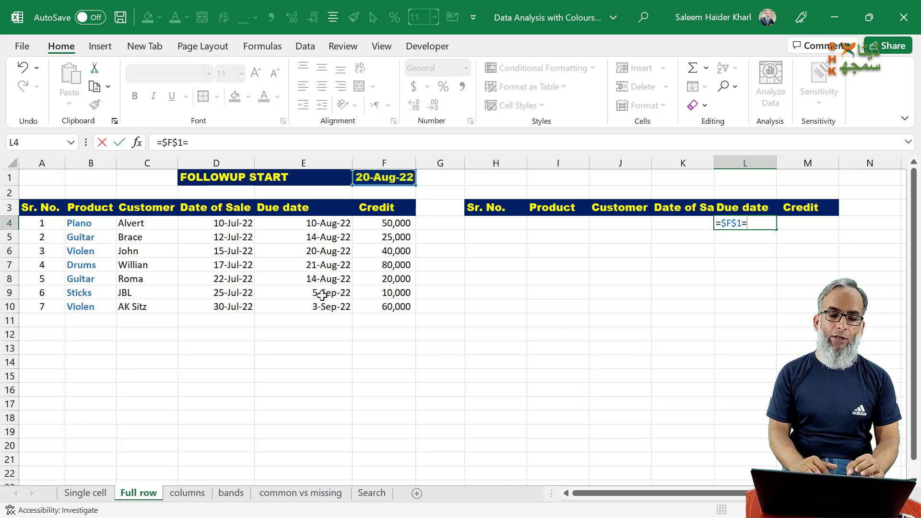
{"action": "left_click", "coordinate": [320, 232]}
{"action": "left_click", "coordinate": [312, 223]}
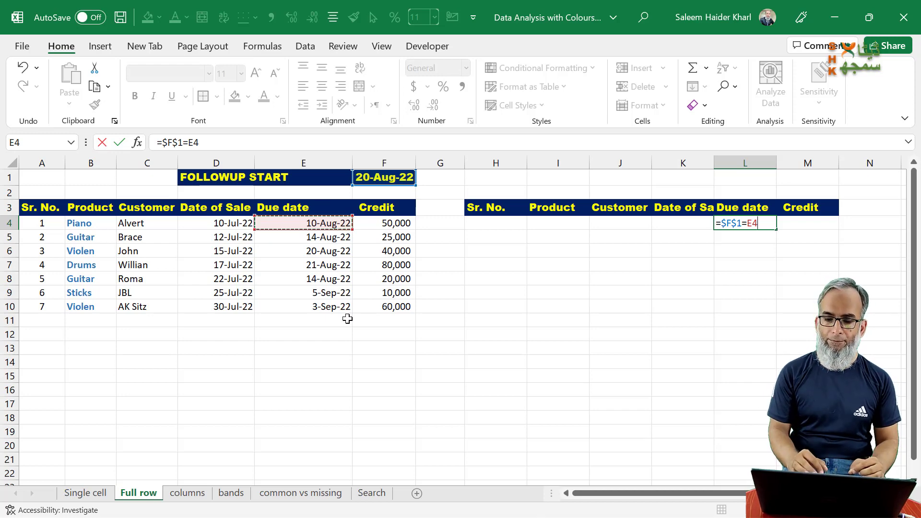
{"action": "key", "text": "F4"}
{"action": "key", "text": "F4"}
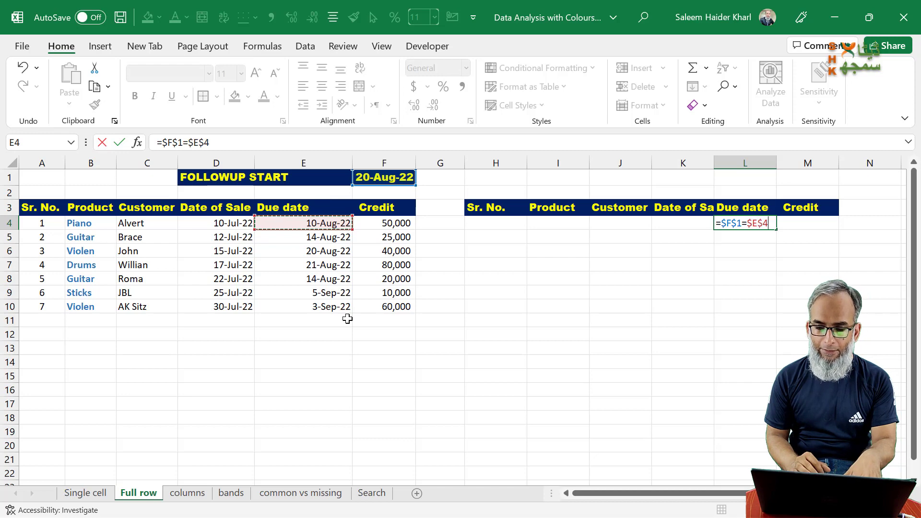
{"action": "key", "text": "F4"}
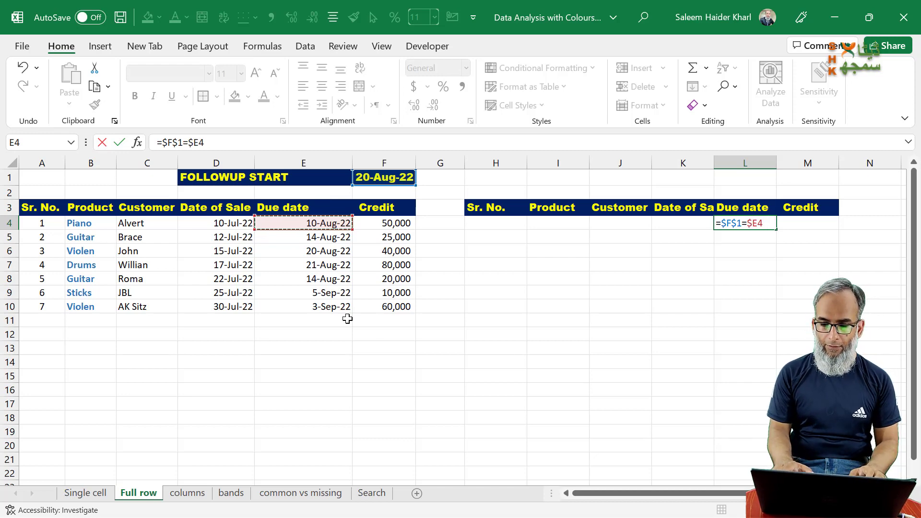
{"action": "key", "text": "Return"}
{"action": "key", "text": "Up"}
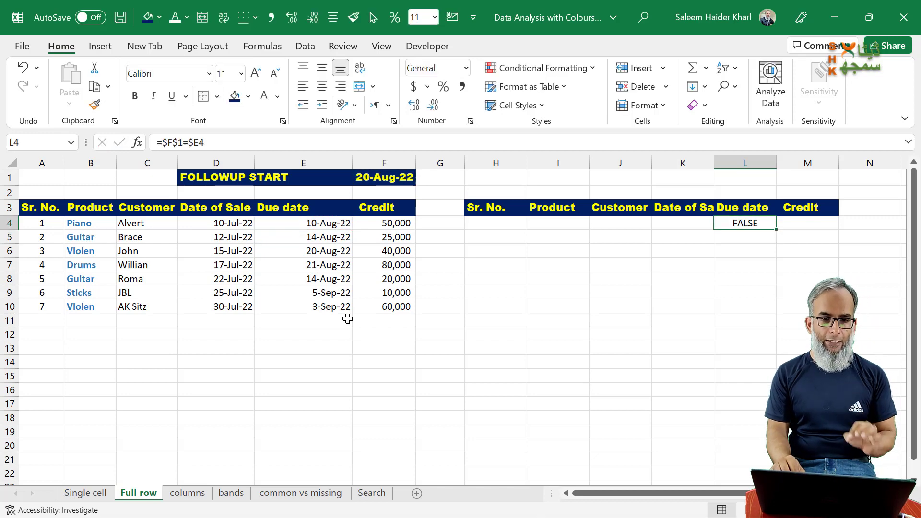
Examine how the test grid cells in rows 4 and 5 line up with the due dates in column E.
{"action": "key", "text": "Left"}
{"action": "key", "text": "Left"}
{"action": "key", "text": "Left"}
{"action": "key", "text": "Left"}
{"action": "key", "text": "Left"}
{"action": "key", "text": "Left"}
{"action": "key", "text": "Left"}
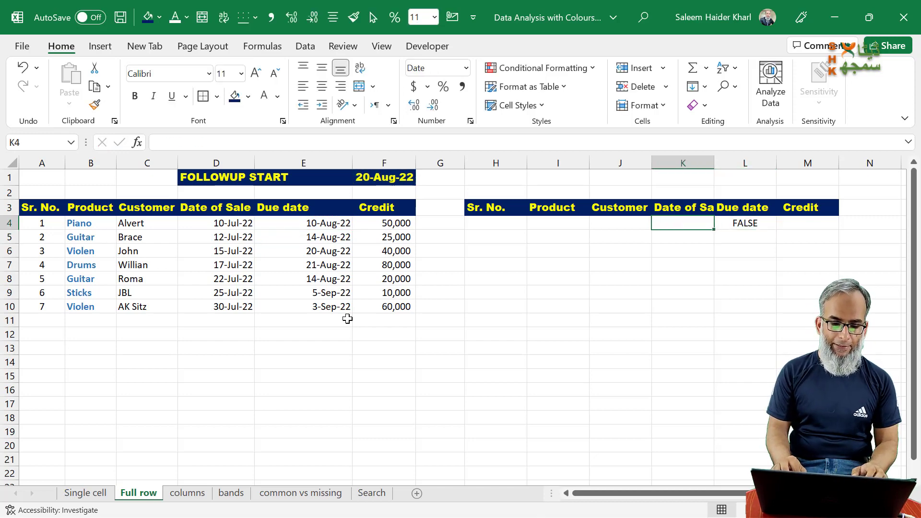
{"action": "key", "text": "Down"}
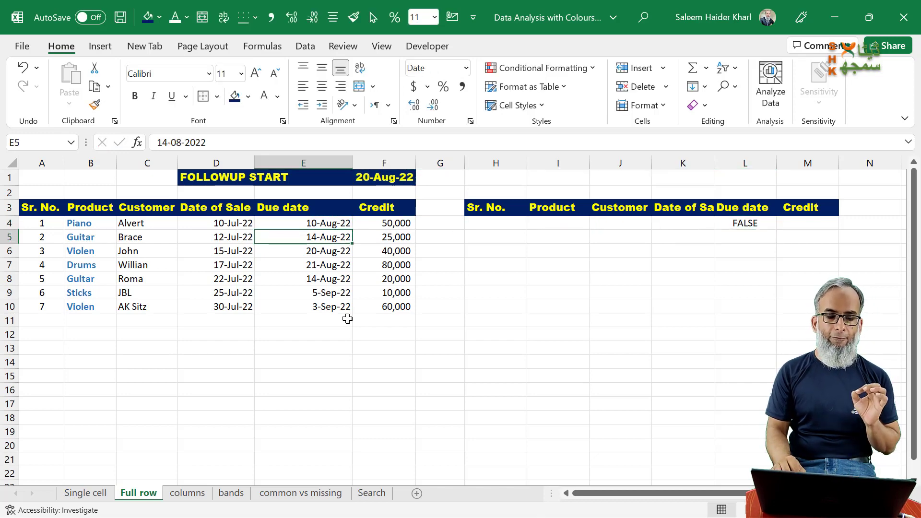
{"action": "key", "text": "Right"}
{"action": "key", "text": "Right"}
{"action": "key", "text": "Right"}
{"action": "key", "text": "Right"}
{"action": "key", "text": "Right"}
{"action": "key", "text": "Right"}
{"action": "key", "text": "Right"}
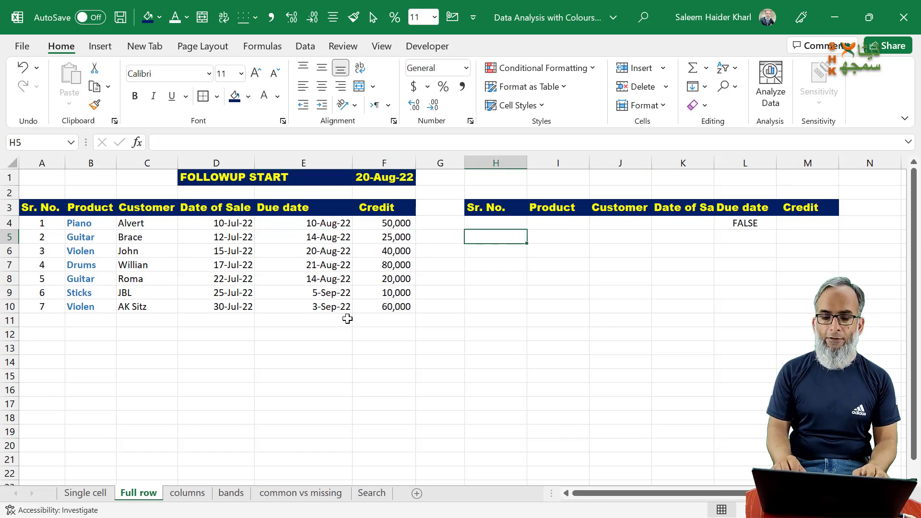
{"action": "key", "text": "Up"}
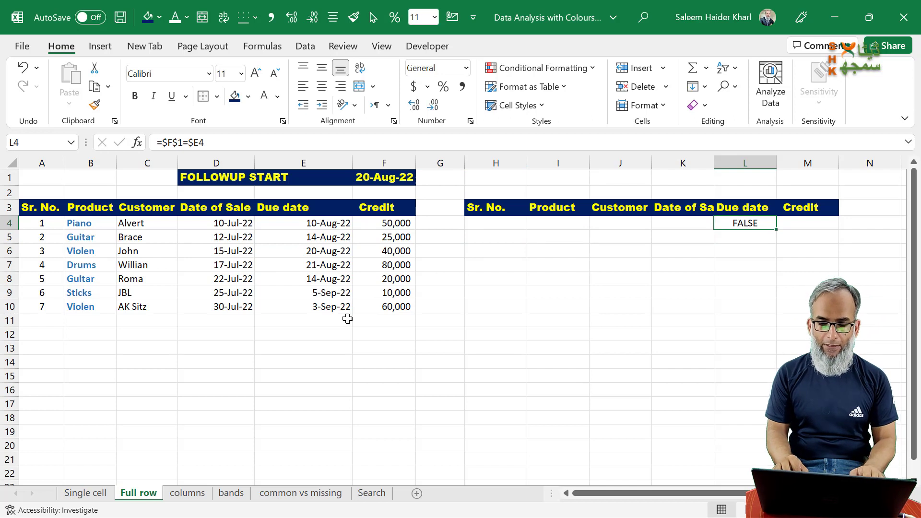
Copy the formula from L4 into the whole test grid H4:M10.
{"action": "key", "text": "ctrl+c"}
{"action": "key", "text": "Left"}
{"action": "key", "text": "Left"}
{"action": "key", "text": "Left"}
{"action": "key", "text": "Left"}
{"action": "key", "text": "Left"}
{"action": "key", "text": "Right"}
{"action": "key", "text": "shift+Down"}
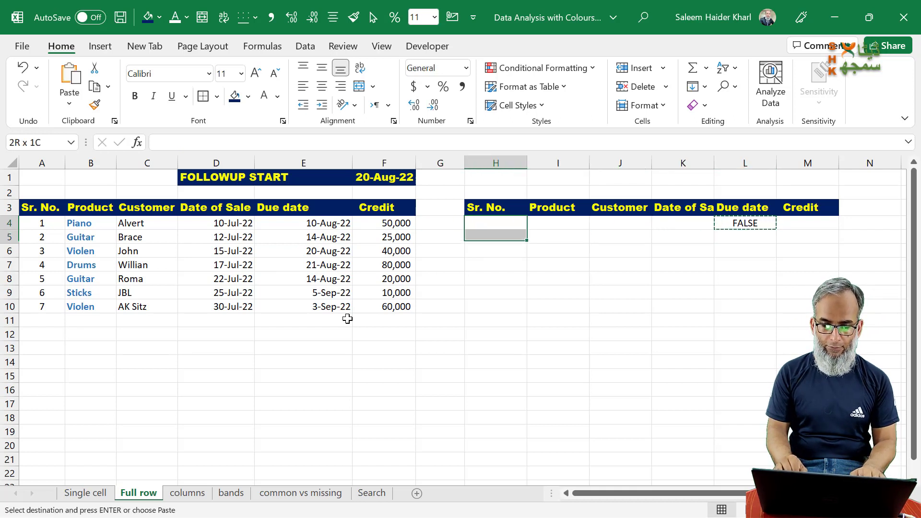
{"action": "key", "text": "shift+Down"}
{"action": "key", "text": "shift+Down"}
{"action": "key", "text": "shift+Down"}
{"action": "key", "text": "shift+Down"}
{"action": "key", "text": "shift+Down"}
{"action": "key", "text": "shift+Right"}
{"action": "key", "text": "shift+Right"}
{"action": "key", "text": "shift+Right"}
{"action": "key", "text": "shift+Right"}
{"action": "key", "text": "shift+Right"}
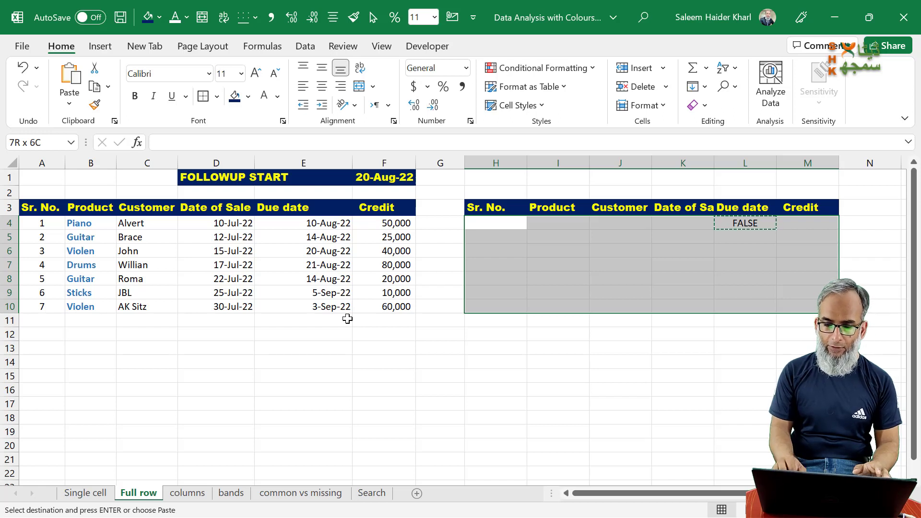
{"action": "key", "text": "Return"}
Examine the copied formulas across row 6 of the test grid and trace the cell references in H6.
{"action": "key", "text": "Down"}
{"action": "key", "text": "Down"}
{"action": "key", "text": "Right"}
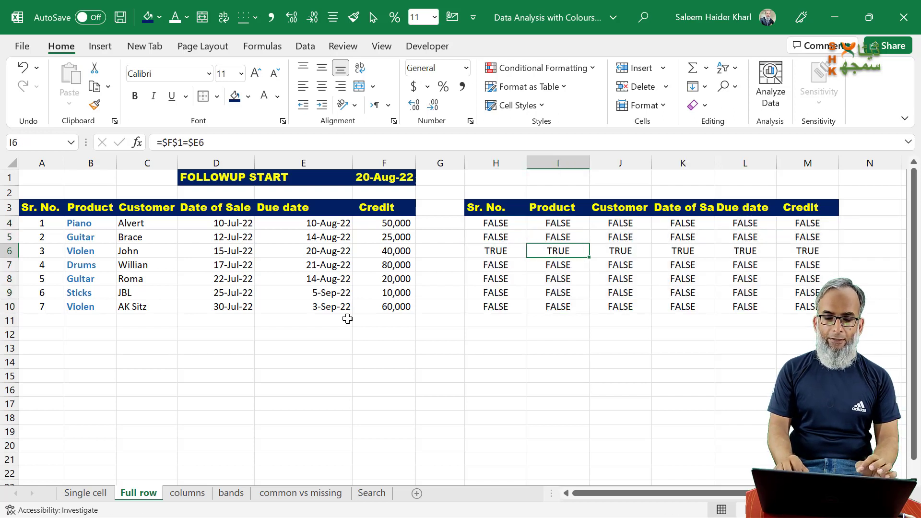
{"action": "key", "text": "Right"}
{"action": "key", "text": "Right"}
{"action": "key", "text": "Left"}
{"action": "key", "text": "Left"}
{"action": "key", "text": "Left"}
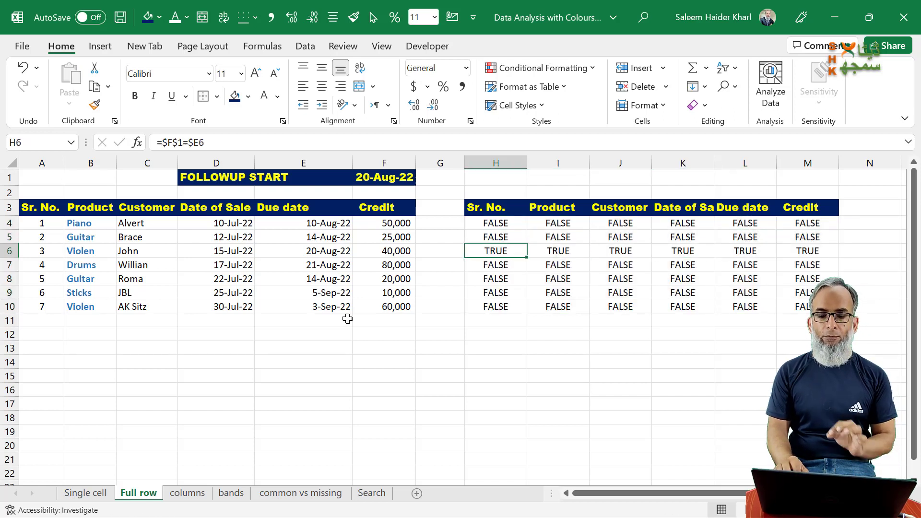
{"action": "key", "text": "F2"}
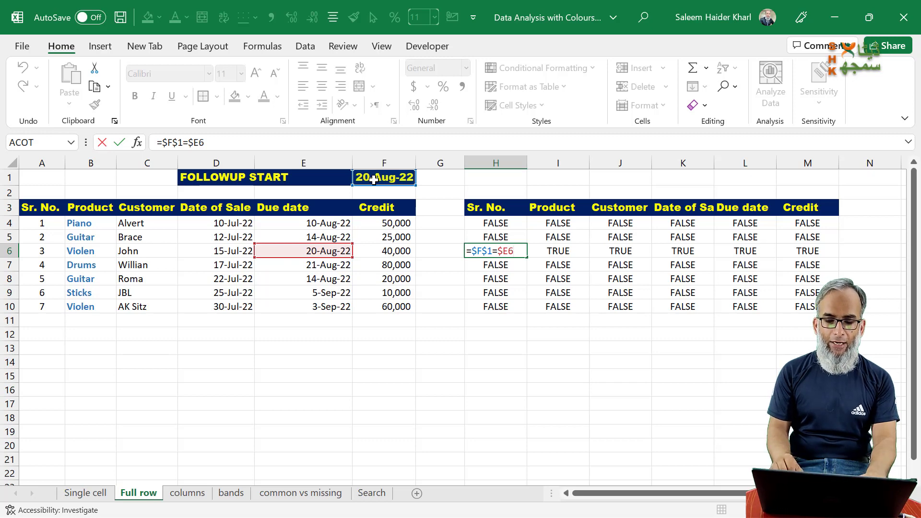
Trace the cell references of the copied formulas in row 6 of the test grid, from I6 to M6.
{"action": "key", "text": "Escape"}
{"action": "key", "text": "Right"}
{"action": "key", "text": "F2"}
{"action": "key", "text": "Escape"}
{"action": "key", "text": "Right"}
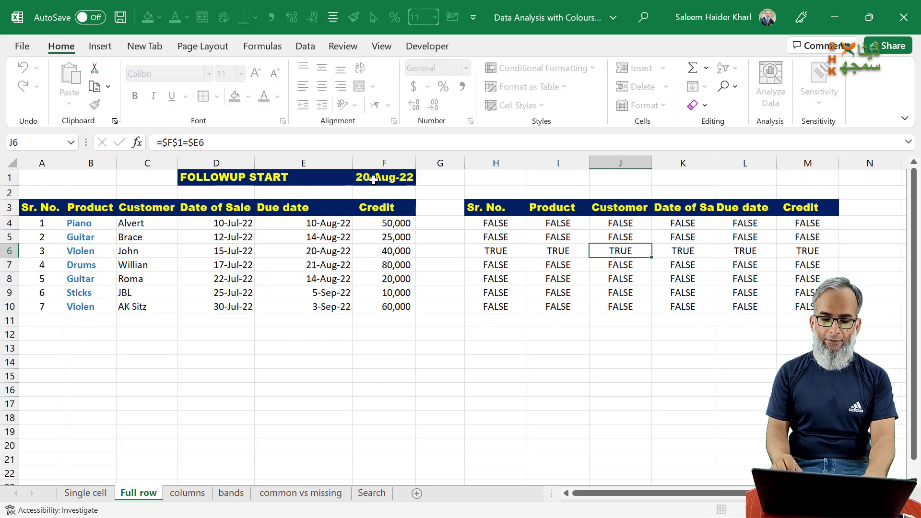
{"action": "key", "text": "Right"}
{"action": "key", "text": "F2"}
{"action": "key", "text": "Escape"}
{"action": "key", "text": "Right"}
{"action": "key", "text": "F2"}
{"action": "key", "text": "Escape"}
{"action": "key", "text": "Right"}
{"action": "key", "text": "F2"}
{"action": "key", "text": "Escape"}
{"action": "key", "text": "Left"}
{"action": "key", "text": "Left"}
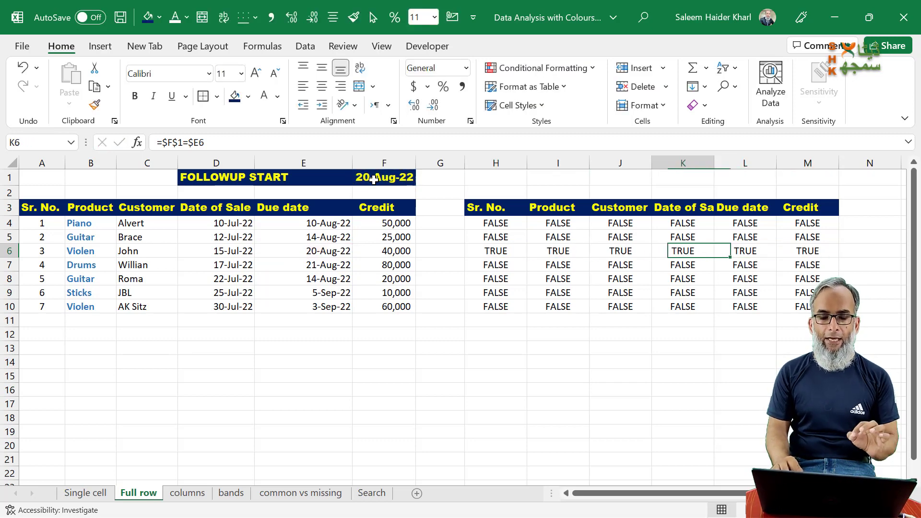
{"action": "key", "text": "Left"}
{"action": "key", "text": "Left"}
{"action": "key", "text": "Left"}
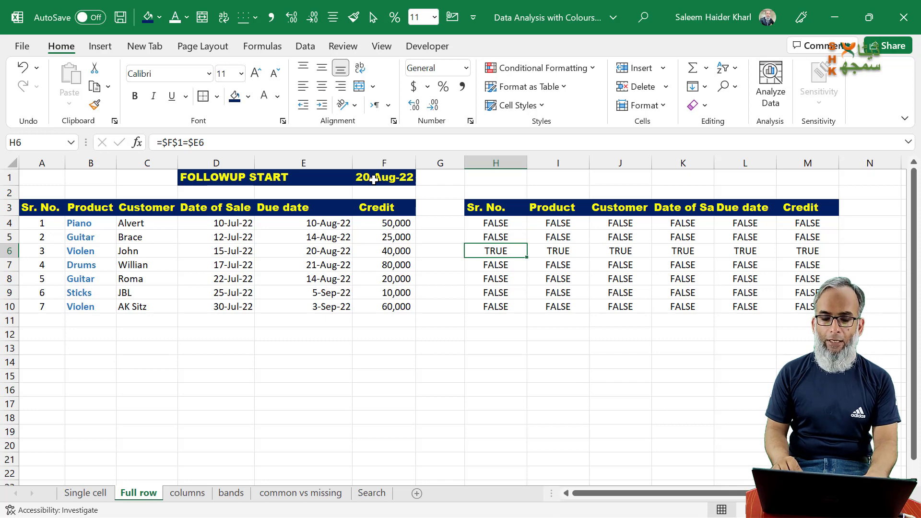
Copy the formula text =$F$1=$E4 from cell H4 of the test grid.
{"action": "key", "text": "Up"}
{"action": "key", "text": "Up"}
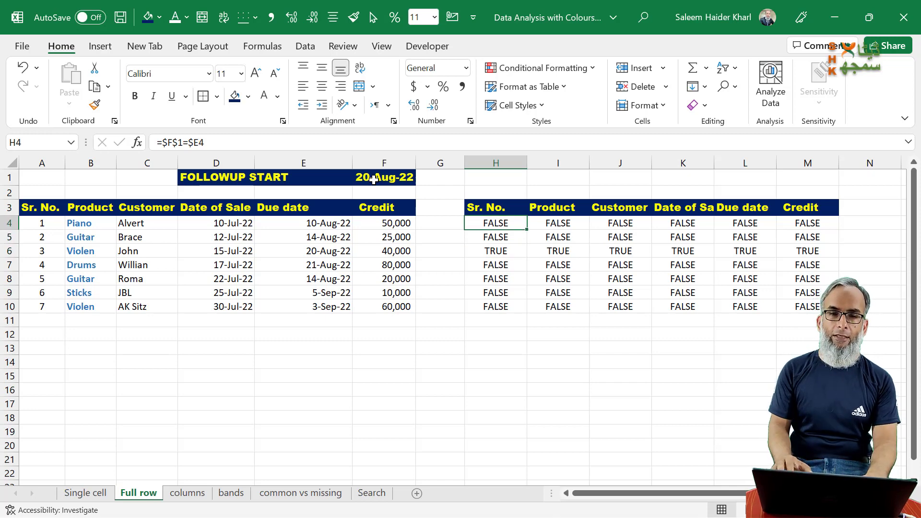
{"action": "key", "text": "F2"}
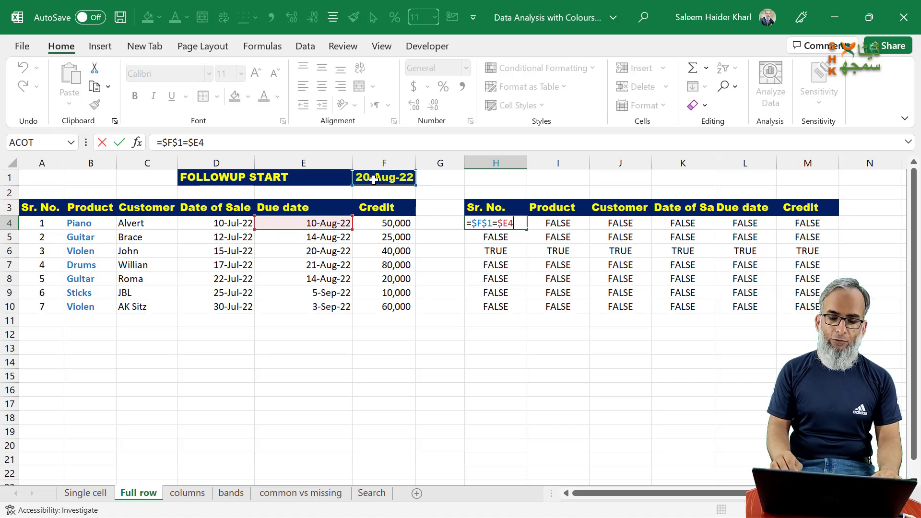
{"action": "key", "text": "shift+Home"}
{"action": "key", "text": "ctrl+c"}
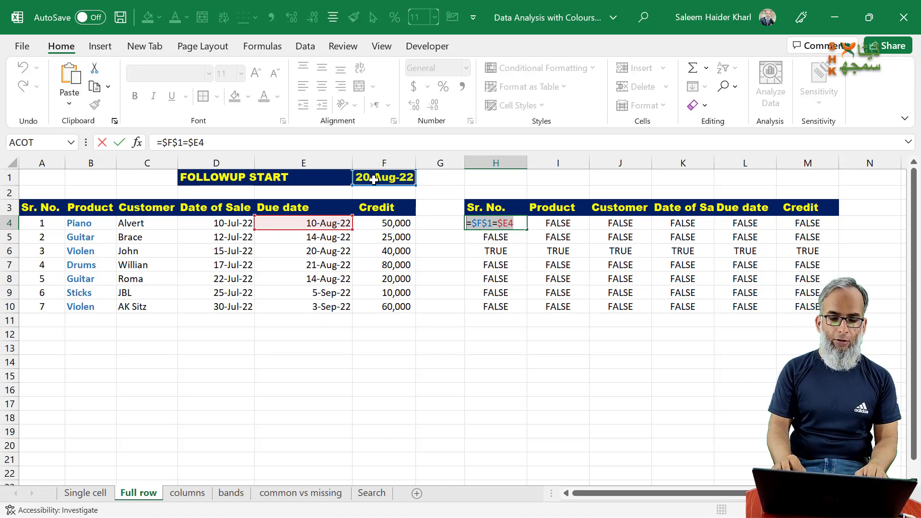
{"action": "key", "text": "Return"}
Start a formula-based conditional formatting rule for the data range A4:F10 using the formula =$F$1=$E4.
{"action": "key", "text": "Left"}
{"action": "key", "text": "Left"}
{"action": "key", "text": "Left"}
{"action": "key", "text": "Up"}
{"action": "key", "text": "Home"}
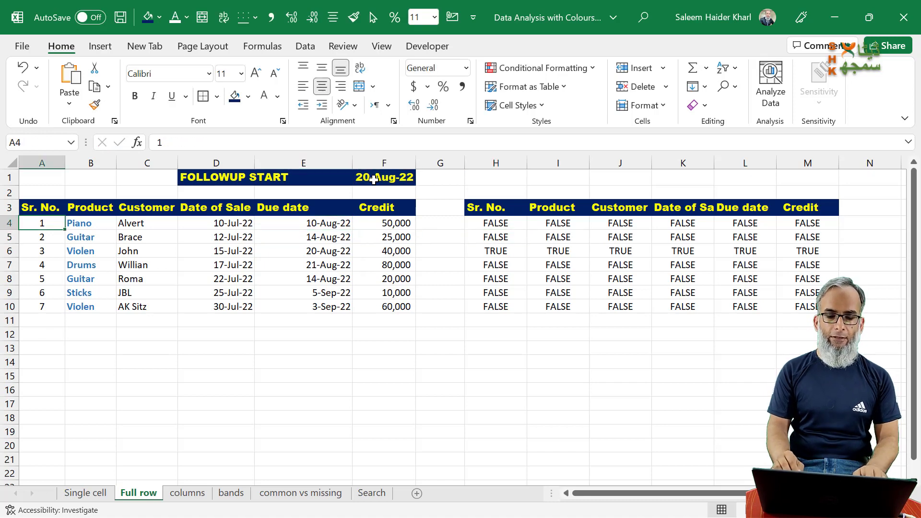
{"action": "key", "text": "ctrl+shift+Down"}
{"action": "key", "text": "ctrl+shift+Right"}
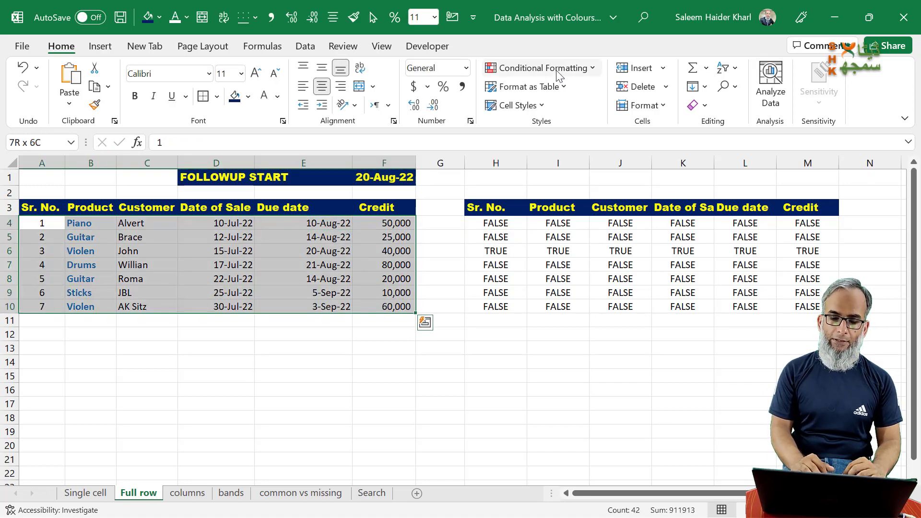
{"action": "left_click", "coordinate": [556, 70]}
{"action": "left_click", "coordinate": [535, 265]}
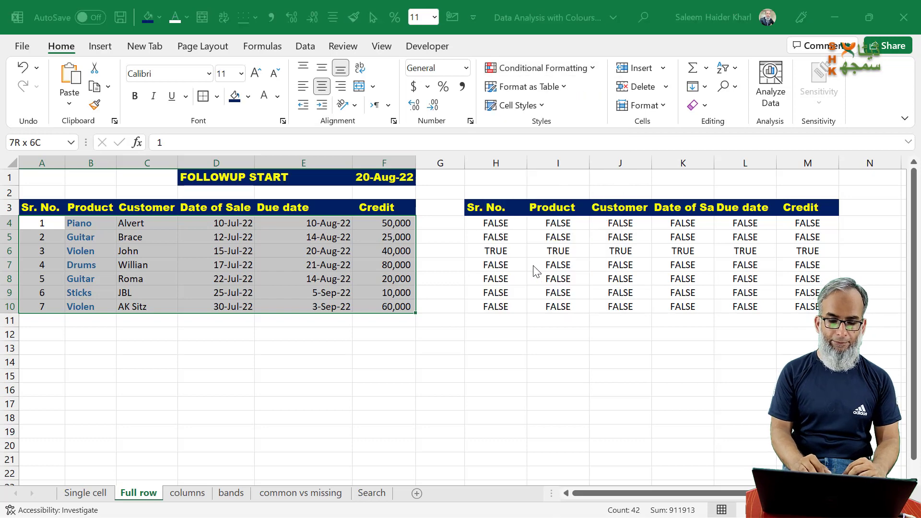
{"action": "left_click", "coordinate": [483, 233]}
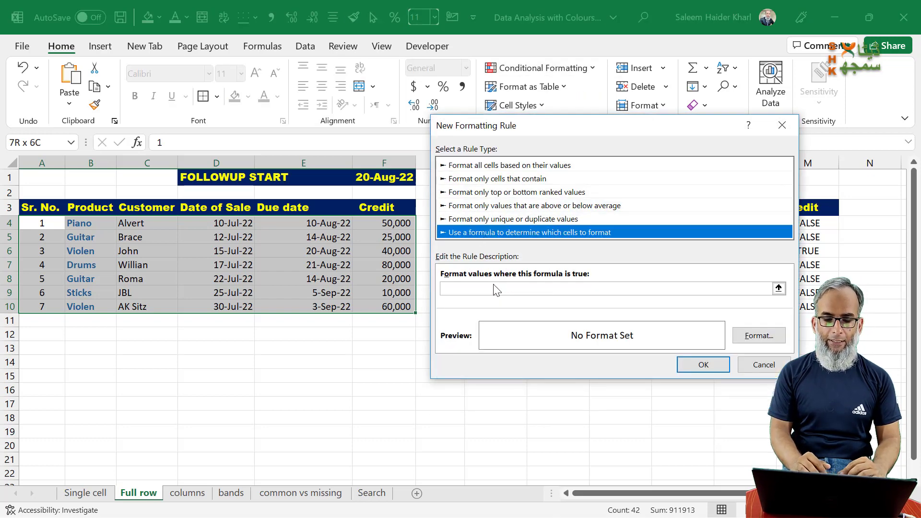
{"action": "left_click", "coordinate": [475, 289]}
{"action": "type", "text": "=$F$1=$F4"}
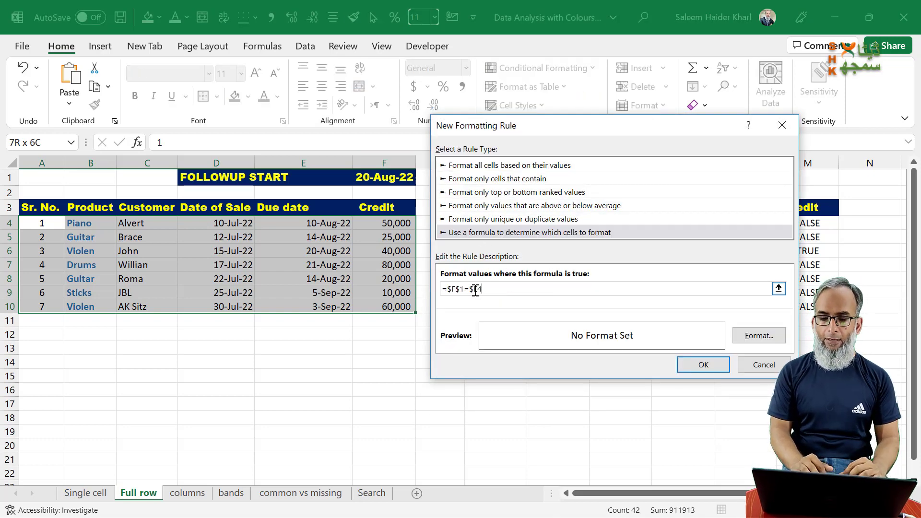
Give the rule a light blue background fill and apply it to the table.
{"action": "left_click", "coordinate": [760, 335]}
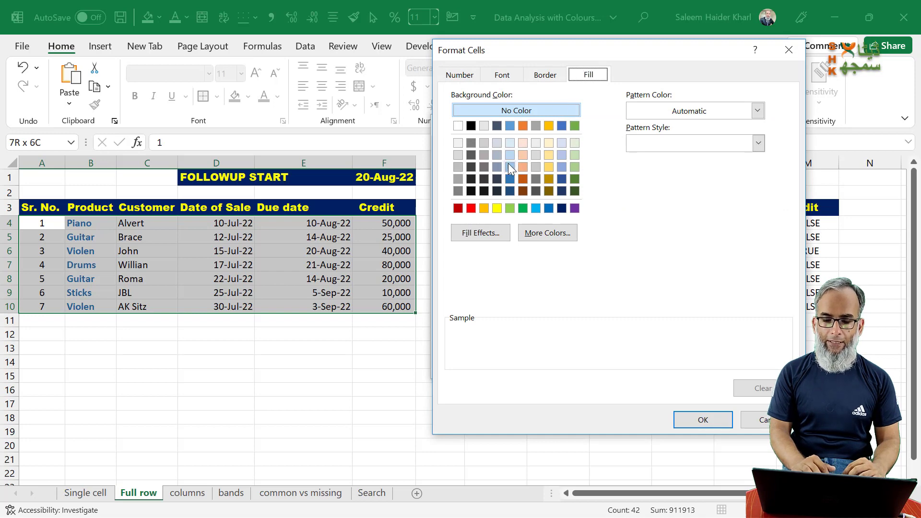
{"action": "left_click", "coordinate": [509, 166]}
{"action": "left_click", "coordinate": [703, 420]}
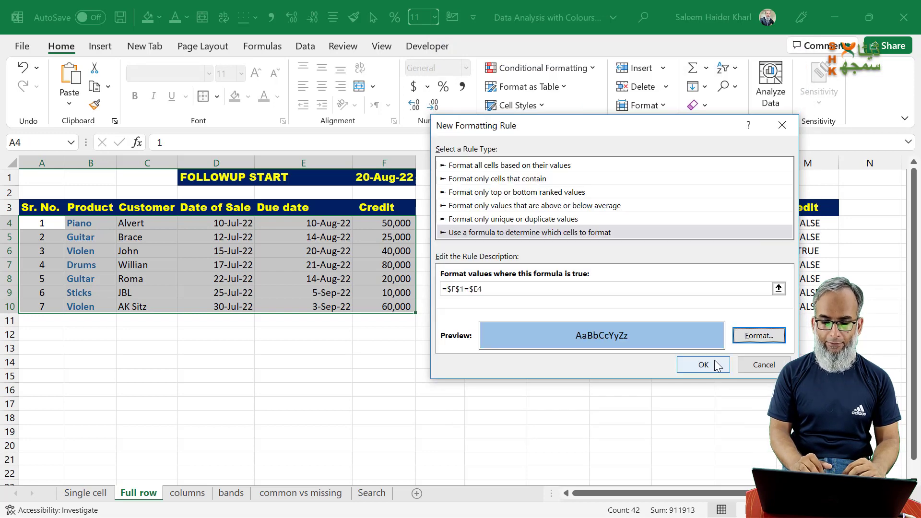
{"action": "left_click", "coordinate": [704, 365]}
{"action": "left_click", "coordinate": [312, 265]}
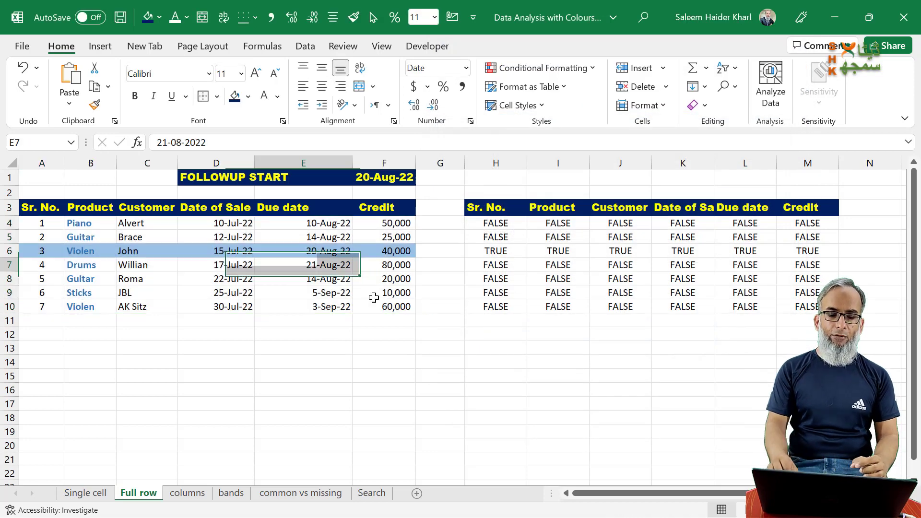
Compare table row 6 and its due date in E6 with the test result in H6.
{"action": "key", "text": "Up"}
{"action": "key", "text": "Right"}
{"action": "key", "text": "Right"}
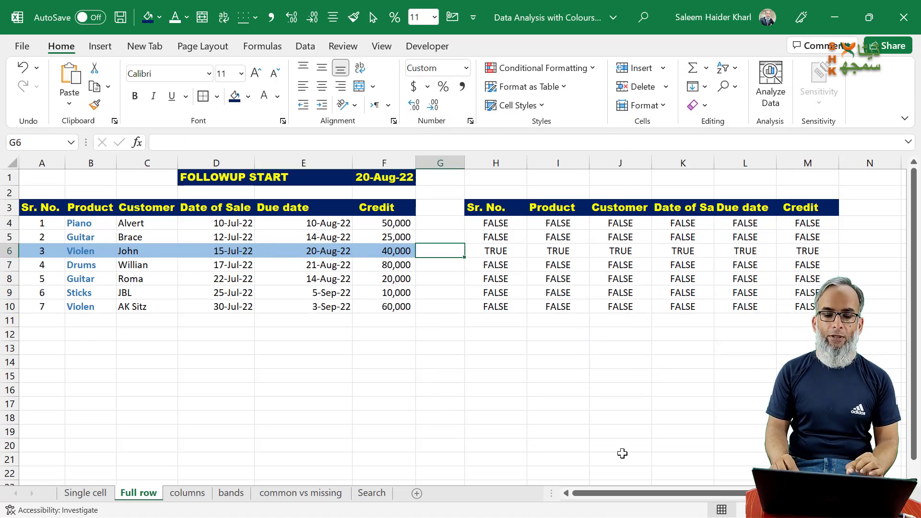
{"action": "key", "text": "Right"}
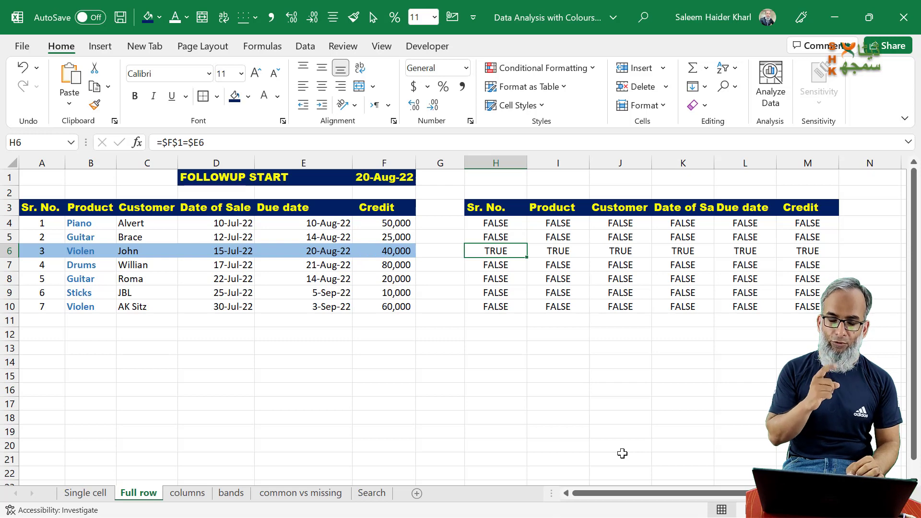
{"action": "key", "text": "Left"}
{"action": "key", "text": "Left"}
{"action": "key", "text": "Left"}
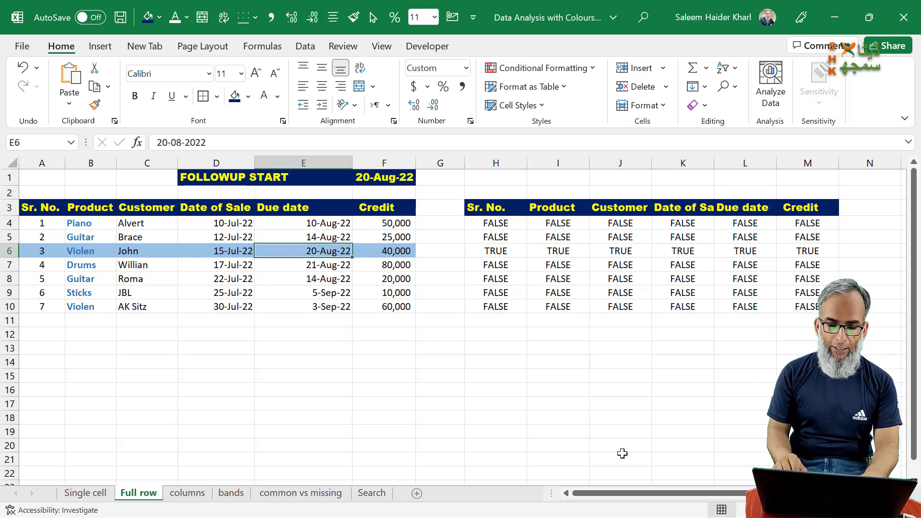
Set the follow-up start date in F1 to 21-08-2022.
{"action": "key", "text": "Up"}
{"action": "key", "text": "Up"}
{"action": "key", "text": "Up"}
{"action": "key", "text": "Right"}
{"action": "key", "text": "Up"}
{"action": "key", "text": "Up"}
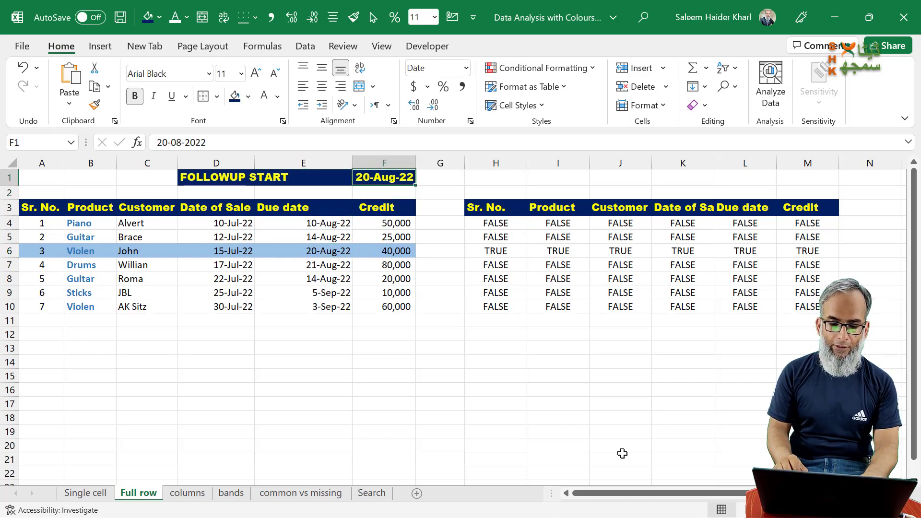
{"action": "key", "text": "F2"}
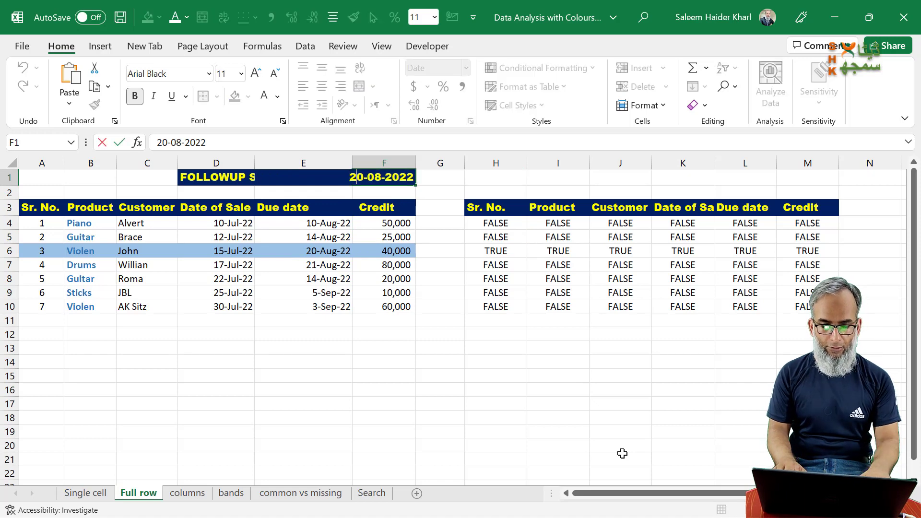
{"action": "key", "text": "Delete"}
{"action": "type", "text": "1"}
{"action": "key", "text": "Return"}
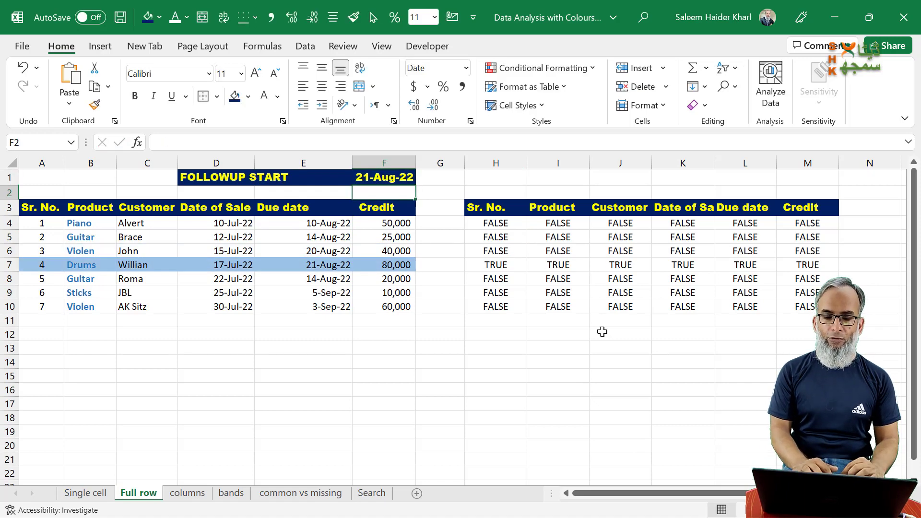
Compare the test results in H7:M7 with table row 7 and its due date in E7.
{"action": "left_click", "coordinate": [499, 265]}
{"action": "key", "text": "ctrl+shift+Right"}
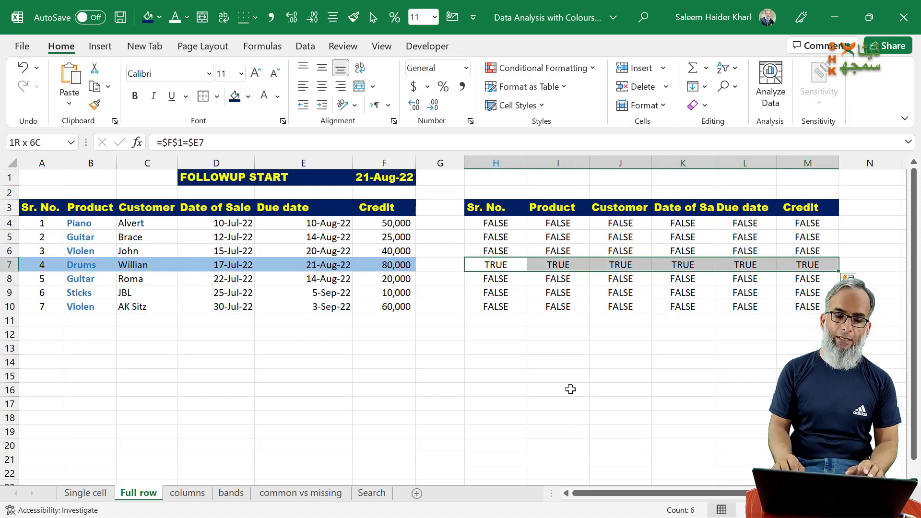
{"action": "key", "text": "shift+Left"}
{"action": "key", "text": "shift+Left"}
{"action": "key", "text": "shift+Left"}
{"action": "key", "text": "shift+Left"}
{"action": "key", "text": "Left"}
{"action": "key", "text": "Left"}
{"action": "key", "text": "Left"}
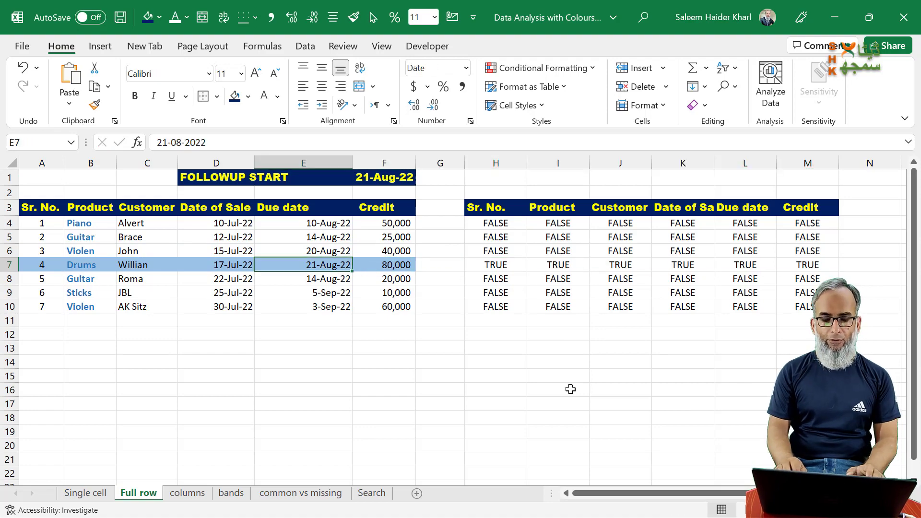
Go to the columns sheet and inspect the threshold in G1 and the Closing stock and Percentage of Opening stock formulas.
{"action": "key", "text": "ctrl+Page_Down"}
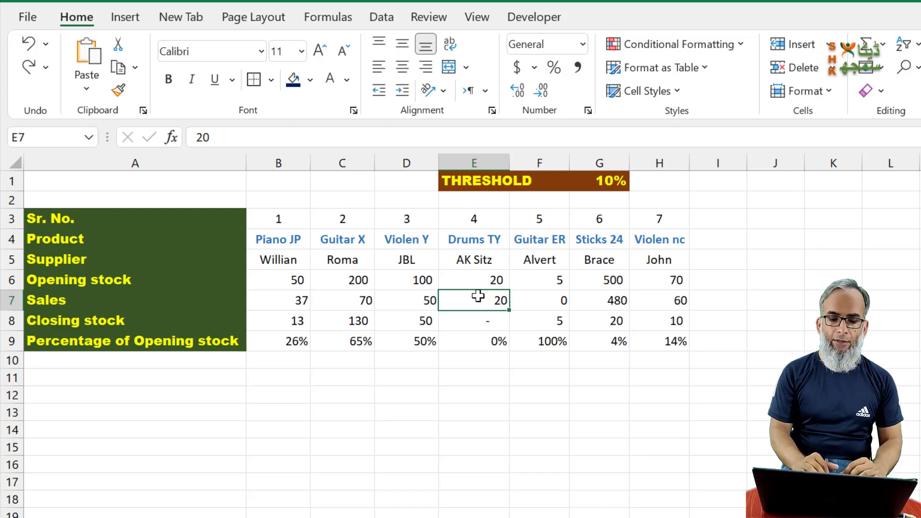
{"action": "left_click", "coordinate": [599, 187]}
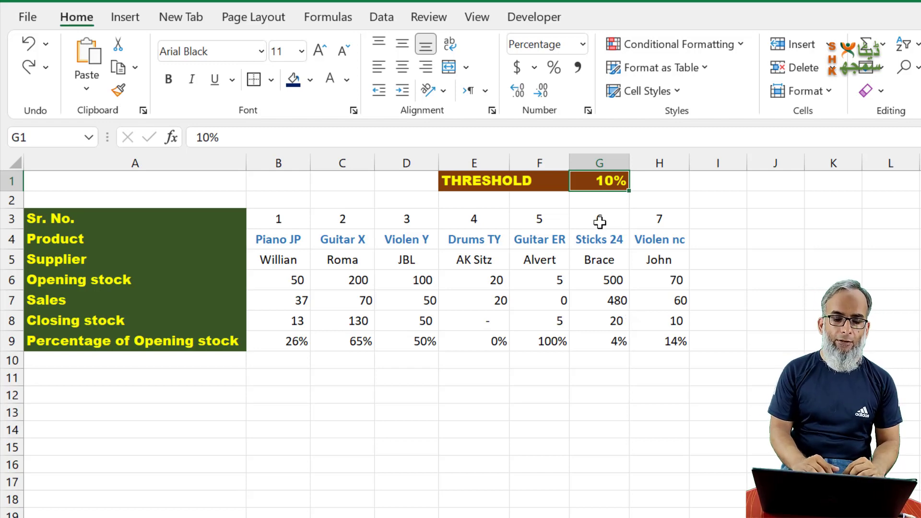
{"action": "left_click", "coordinate": [360, 319]}
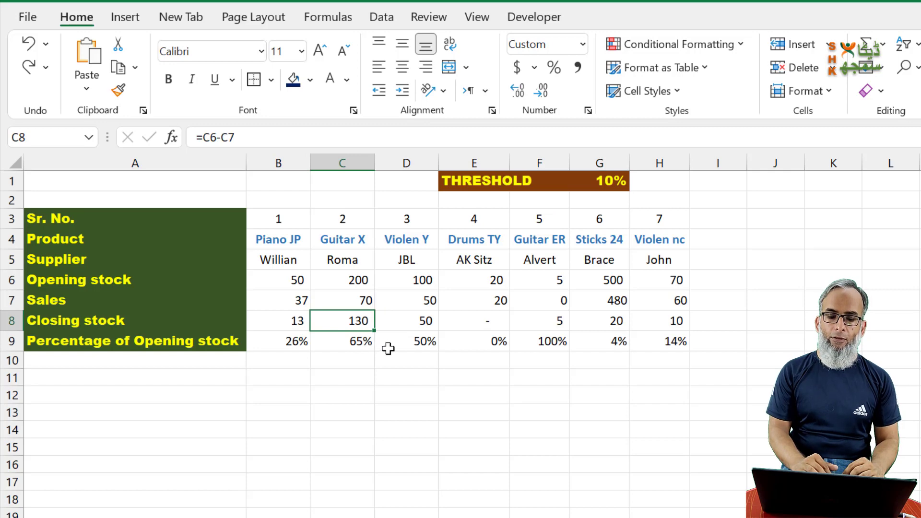
{"action": "left_click", "coordinate": [408, 343]}
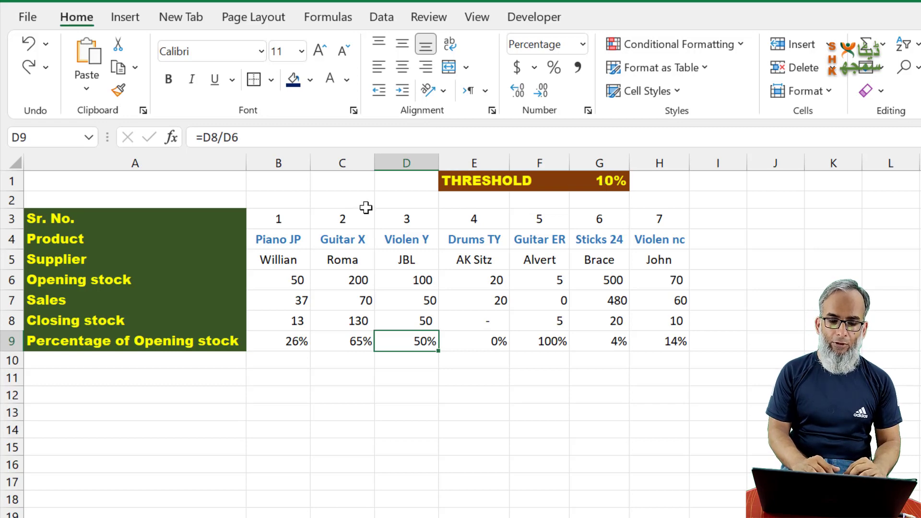
Start a formula-based conditional formatting rule for B3:H9, moving its dialog clear of the threshold cell.
{"action": "left_click_drag", "start_coordinate": [283, 219], "coordinate": [650, 337]}
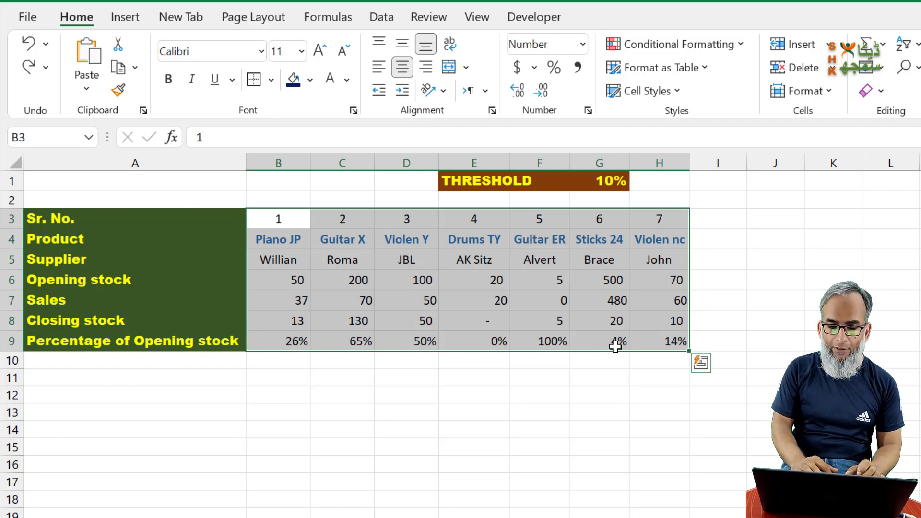
{"action": "left_click", "coordinate": [717, 46]}
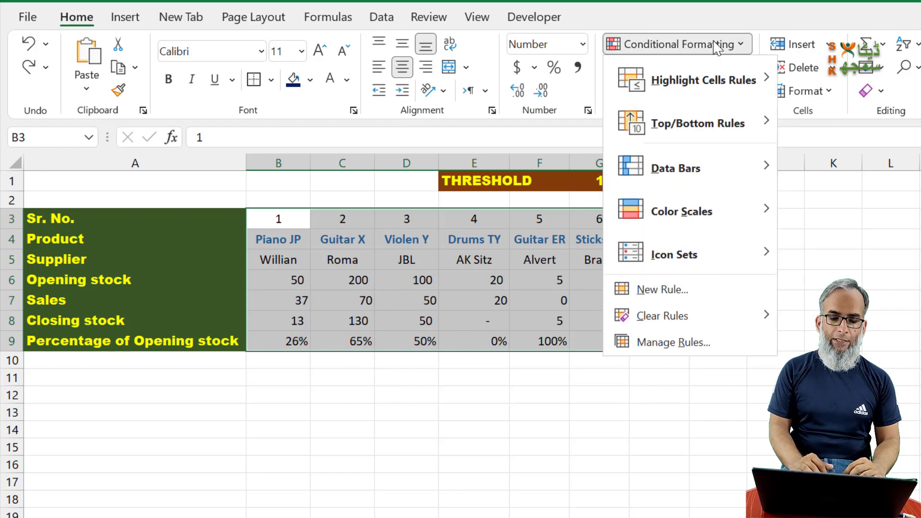
{"action": "left_click", "coordinate": [669, 290]}
{"action": "left_click", "coordinate": [624, 227]}
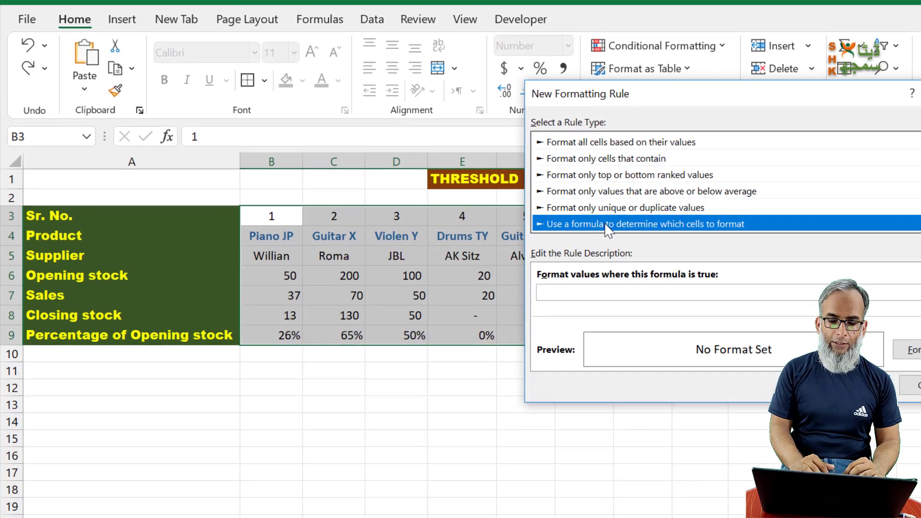
{"action": "left_click", "coordinate": [612, 294]}
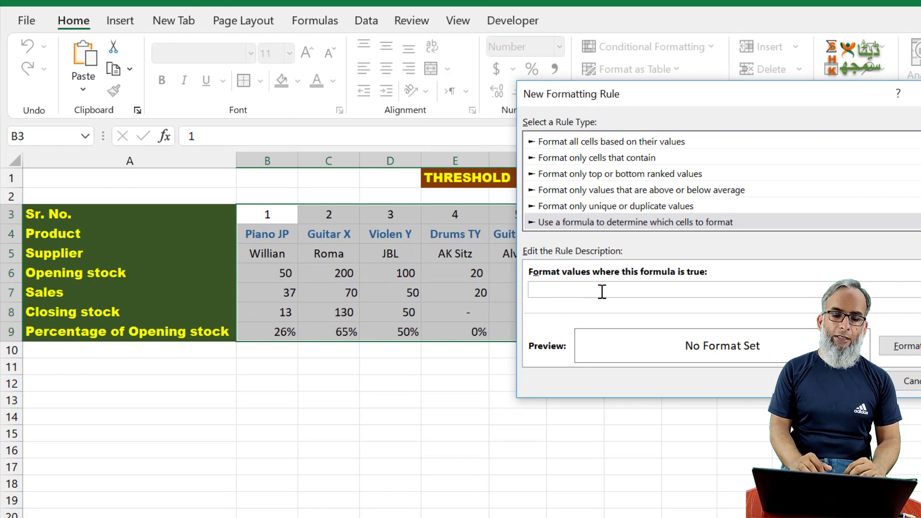
{"action": "left_click_drag", "start_coordinate": [597, 98], "coordinate": [705, 106]}
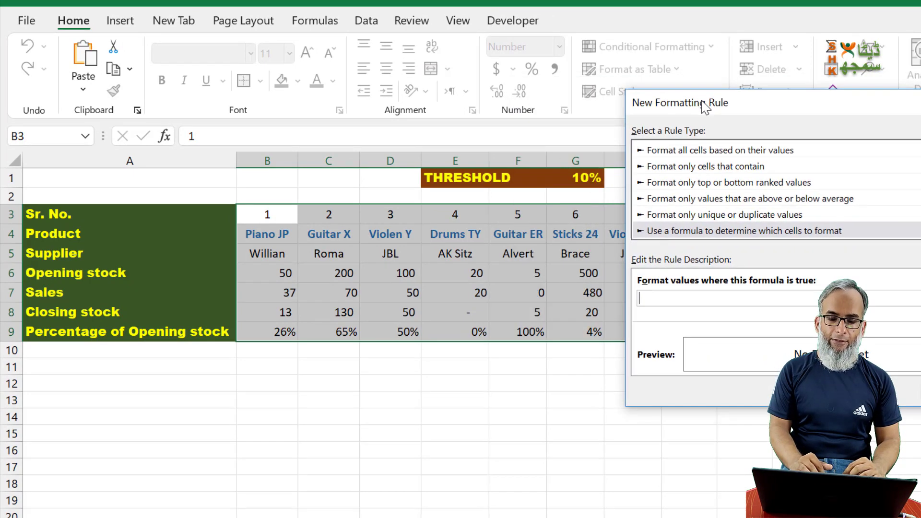
{"action": "left_click", "coordinate": [559, 179]}
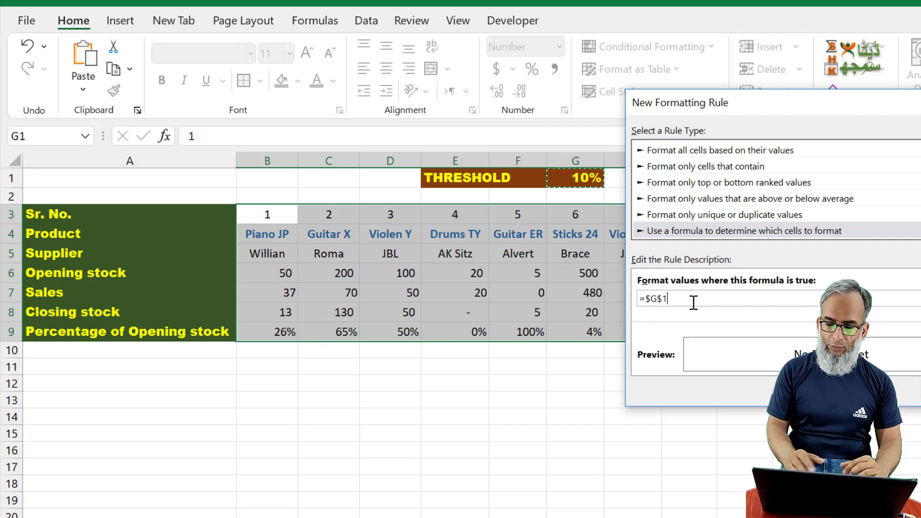
{"action": "left_click_drag", "start_coordinate": [694, 299], "coordinate": [587, 296]}
{"action": "key", "text": "BackSpace"}
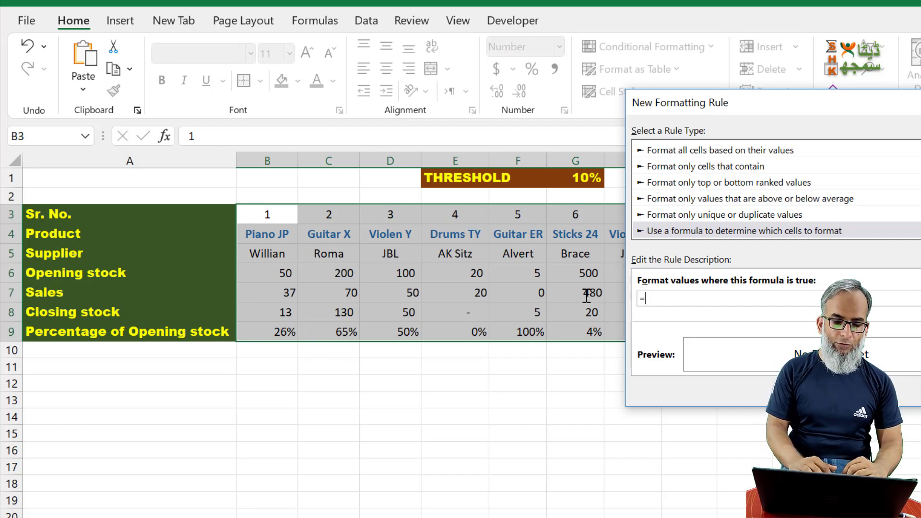
Enter the rule formula =B$9<=$G$1, comparing each column's Percentage of Opening stock with the threshold cell.
{"action": "type", "text": "="}
{"action": "left_click", "coordinate": [269, 331]}
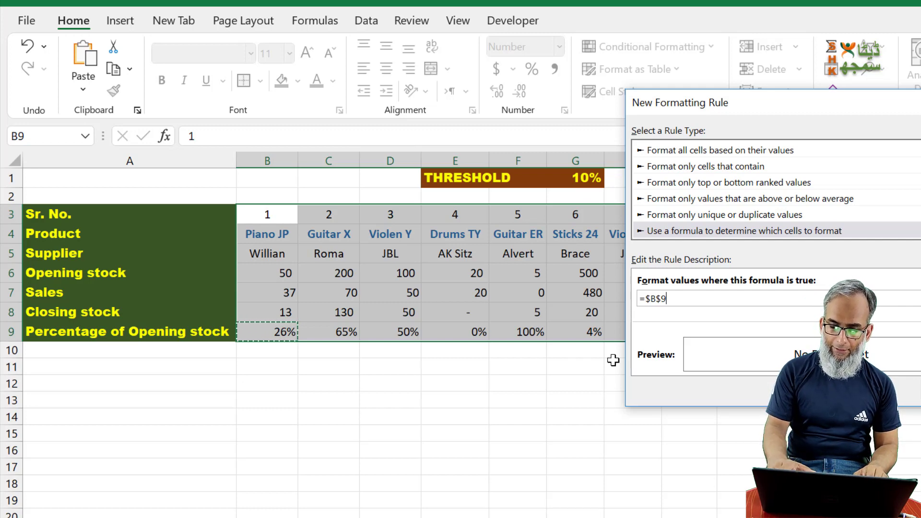
{"action": "type", "text": "<="}
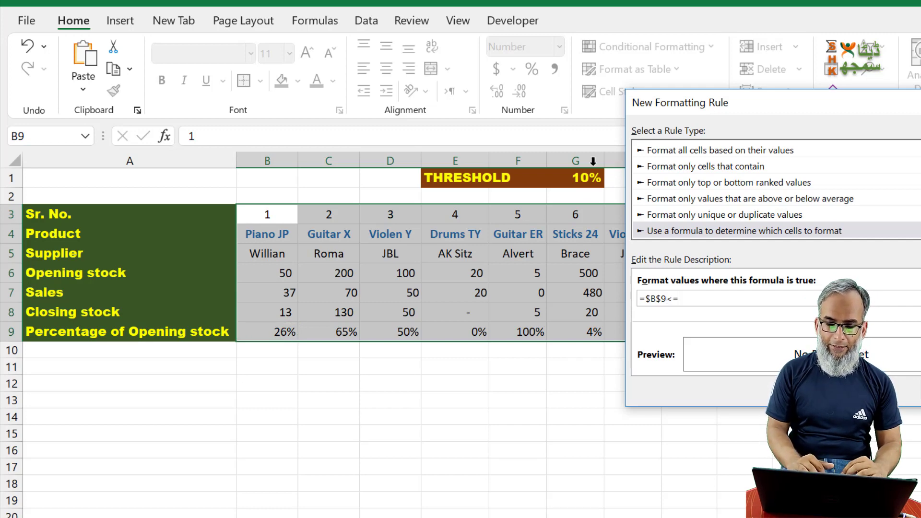
{"action": "left_click", "coordinate": [571, 178]}
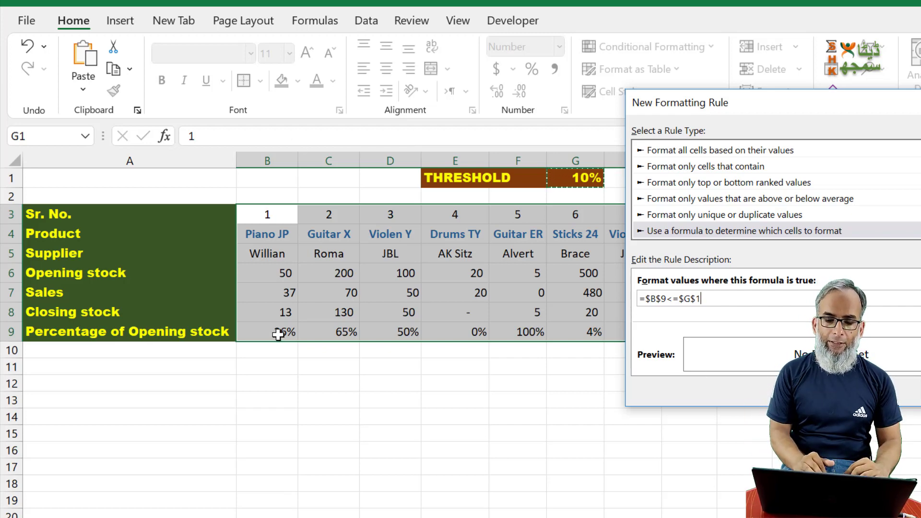
{"action": "left_click", "coordinate": [645, 299]}
{"action": "key", "text": "Delete"}
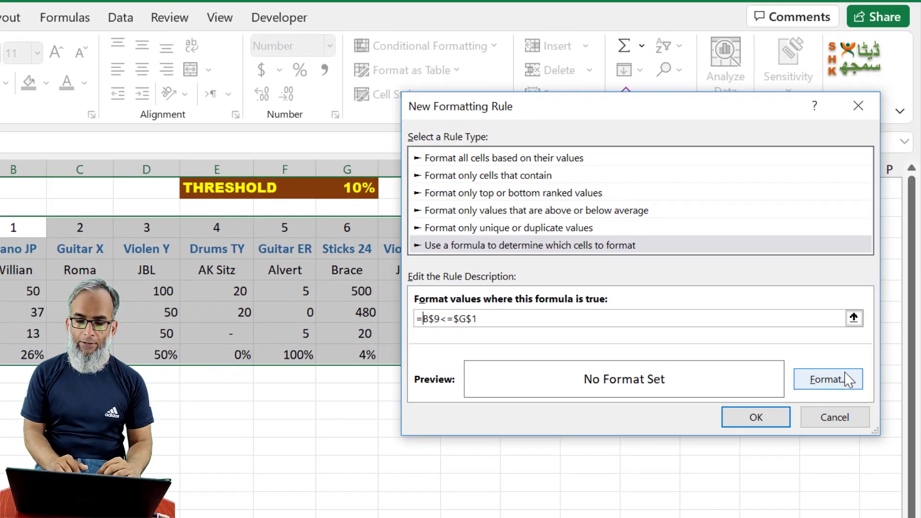
Give the rule a light orange background fill and apply it to B3:H9.
{"action": "left_click", "coordinate": [897, 370]}
{"action": "left_click", "coordinate": [403, 151]}
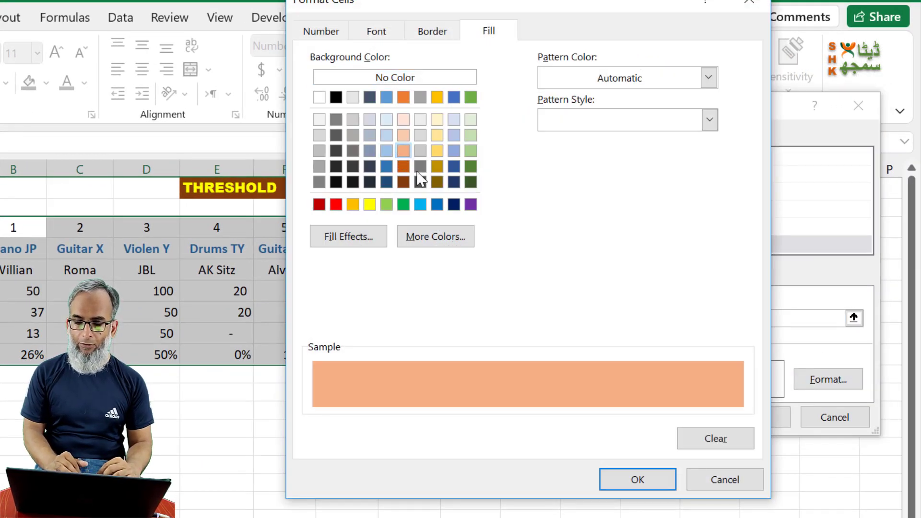
{"action": "left_click", "coordinate": [634, 480]}
{"action": "left_click", "coordinate": [760, 418]}
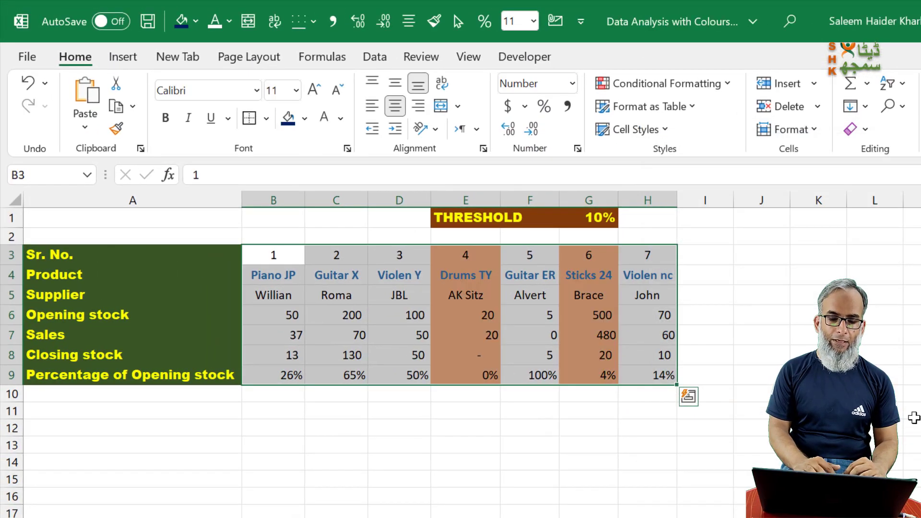
Check the Drums TY percentage in E9 against the threshold, and set the threshold in G1 to 30%.
{"action": "left_click", "coordinate": [452, 435]}
{"action": "left_click", "coordinate": [484, 377]}
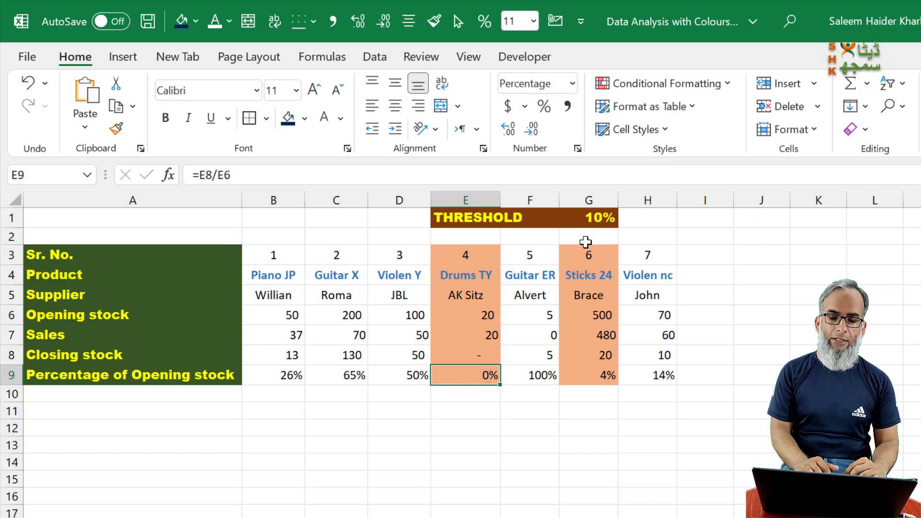
{"action": "left_click", "coordinate": [590, 219]}
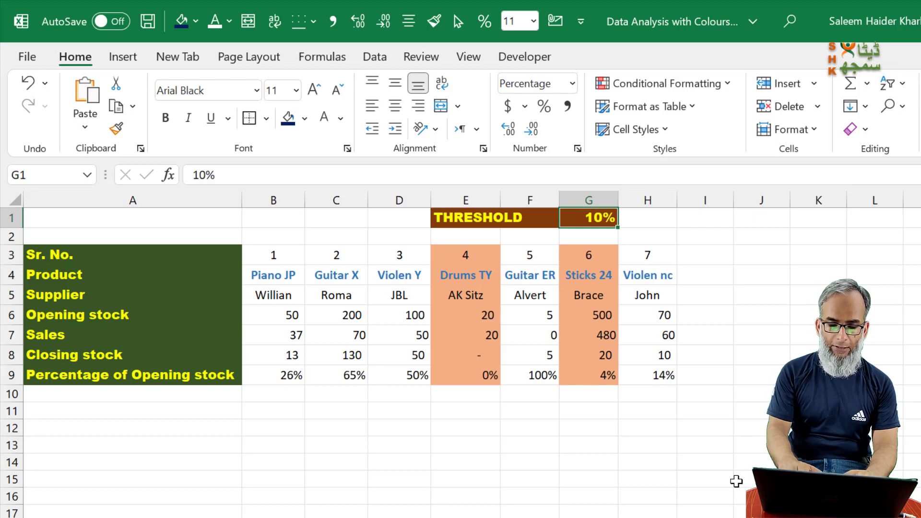
{"action": "type", "text": "30"}
{"action": "key", "text": "Return"}
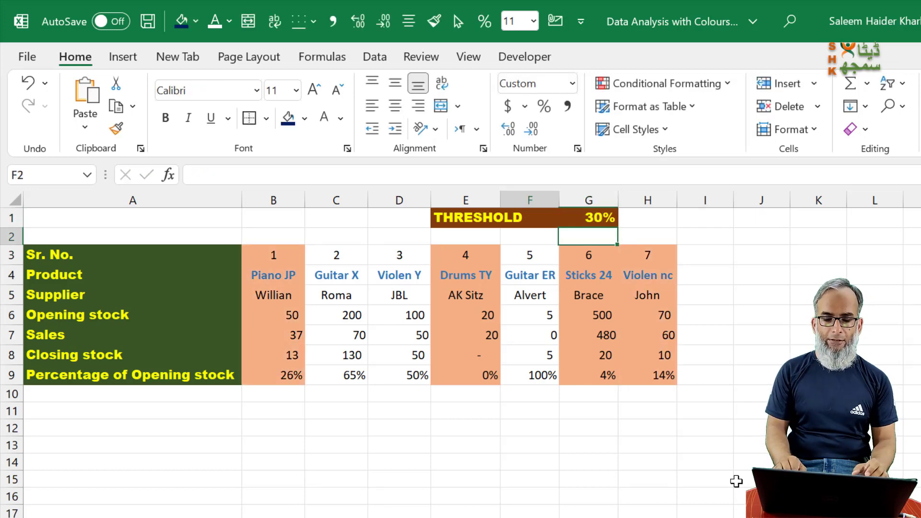
Examine the highlighted Sticks 24 and Violen nc columns, checking their closing stock and percentage rows against the threshold.
{"action": "key", "text": "Left"}
{"action": "key", "text": "Down"}
{"action": "key", "text": "Down"}
{"action": "key", "text": "Down"}
{"action": "key", "text": "Down"}
{"action": "key", "text": "Down"}
{"action": "key", "text": "Down"}
{"action": "key", "text": "Right"}
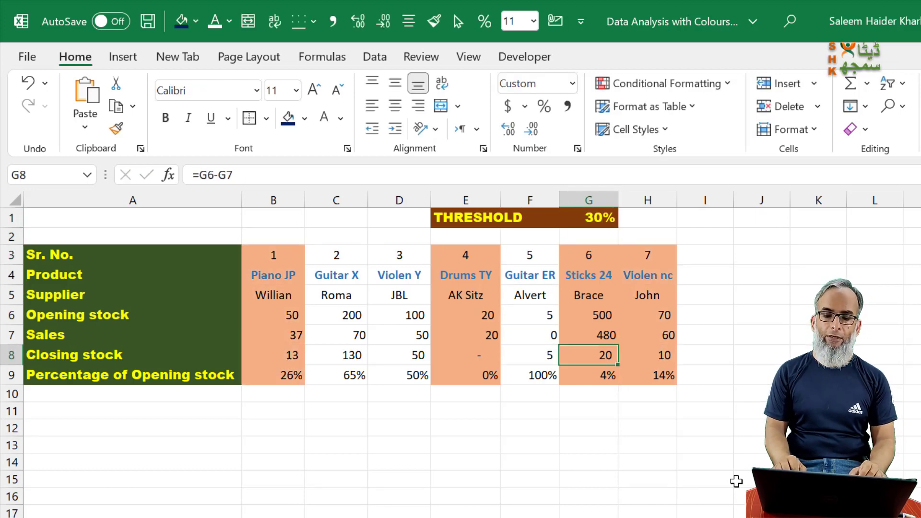
{"action": "key", "text": "Right"}
{"action": "key", "text": "Down"}
{"action": "key", "text": "Up"}
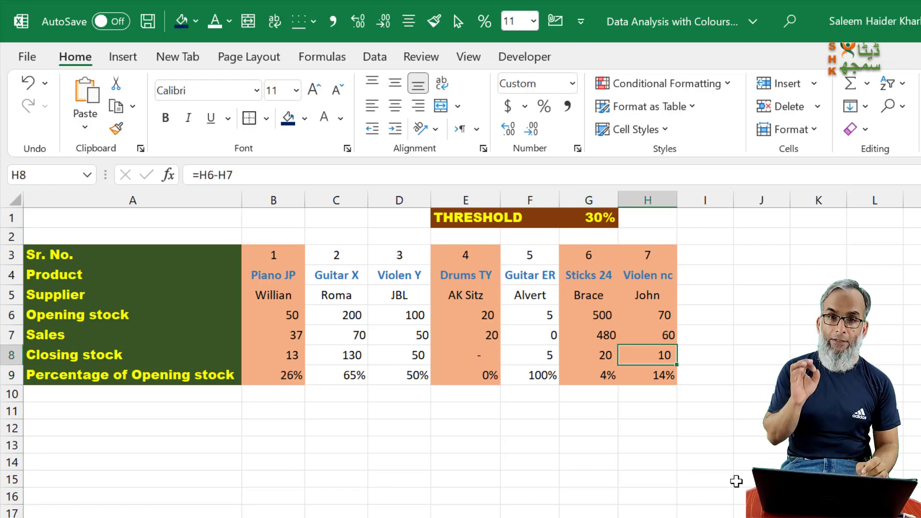